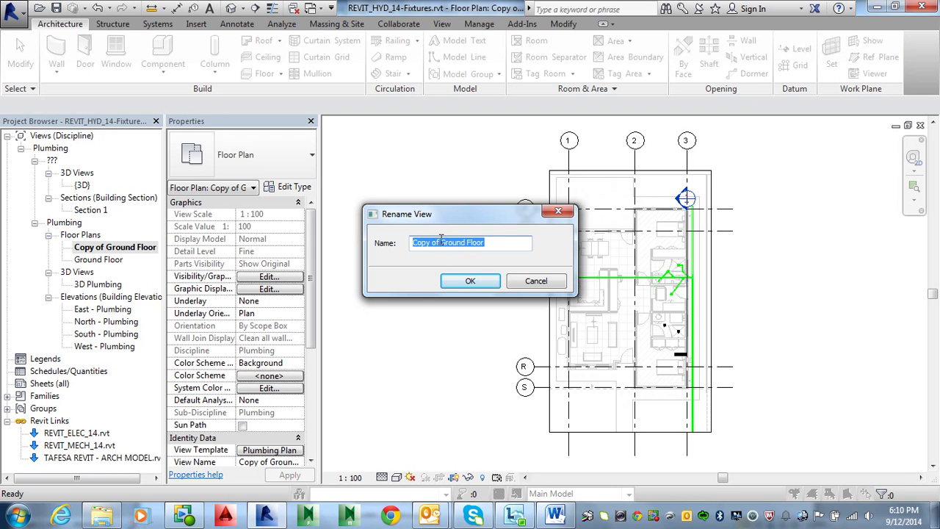
Rename the copied ground floor plan view as "Ground Floor - Reticulation"
{"action": "left_click_drag", "start_coordinate": [440, 242], "coordinate": [375, 248]}
{"action": "key", "text": "Delete"}
{"action": "key", "text": "End"}
{"action": "type", "text": "- Retic"}
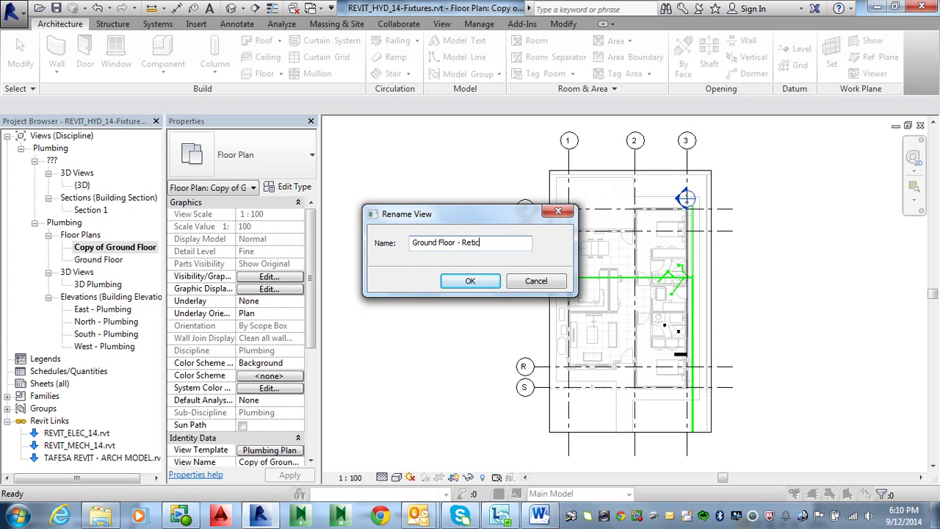
{"action": "type", "text": "ulation"}
{"action": "key", "text": "Return"}
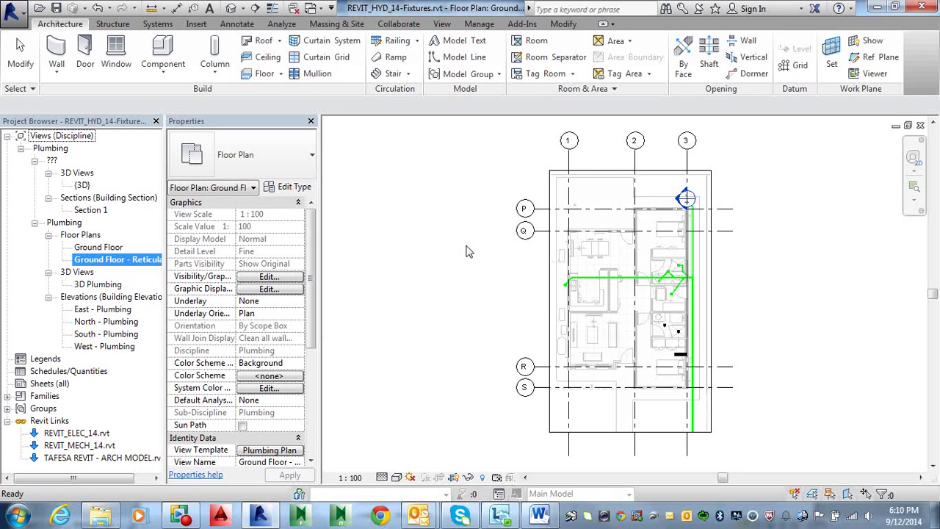
Rename the original Ground Floor plan view as "Ground Floor - Drainage" without renaming the corresponding level and views
{"action": "right_click", "coordinate": [82, 248]}
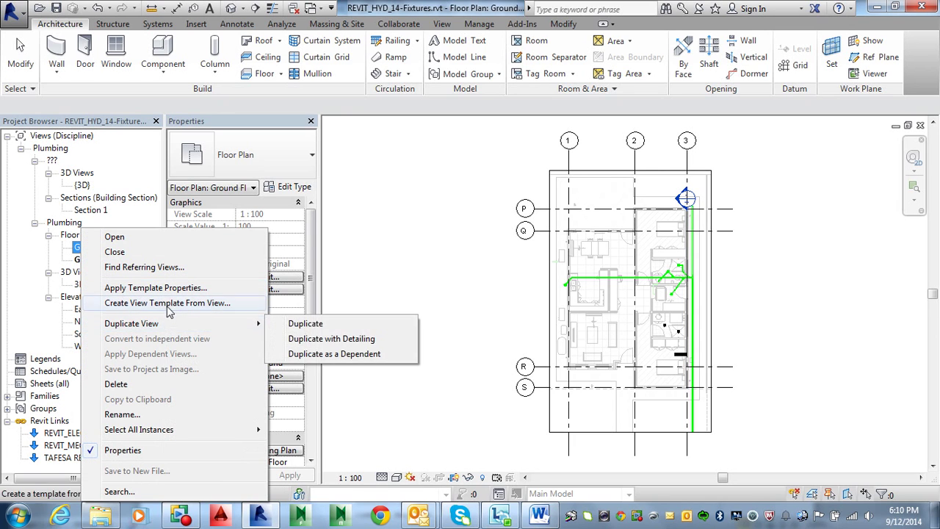
{"action": "mouse_move", "coordinate": [163, 327]}
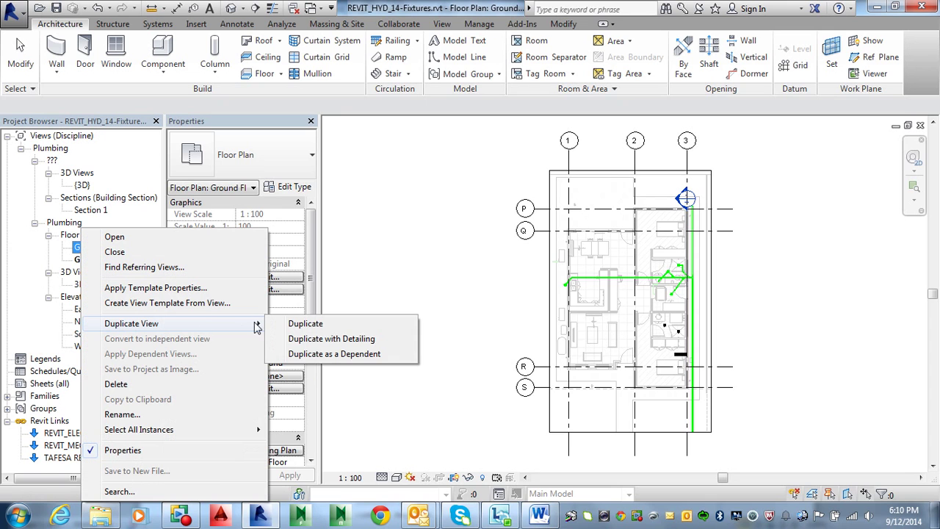
{"action": "left_click", "coordinate": [122, 414]}
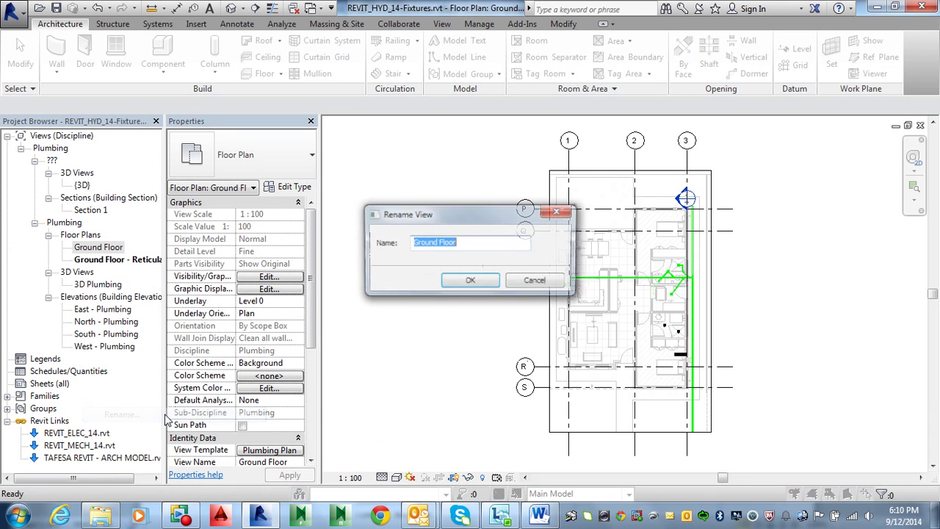
{"action": "left_click", "coordinate": [466, 242]}
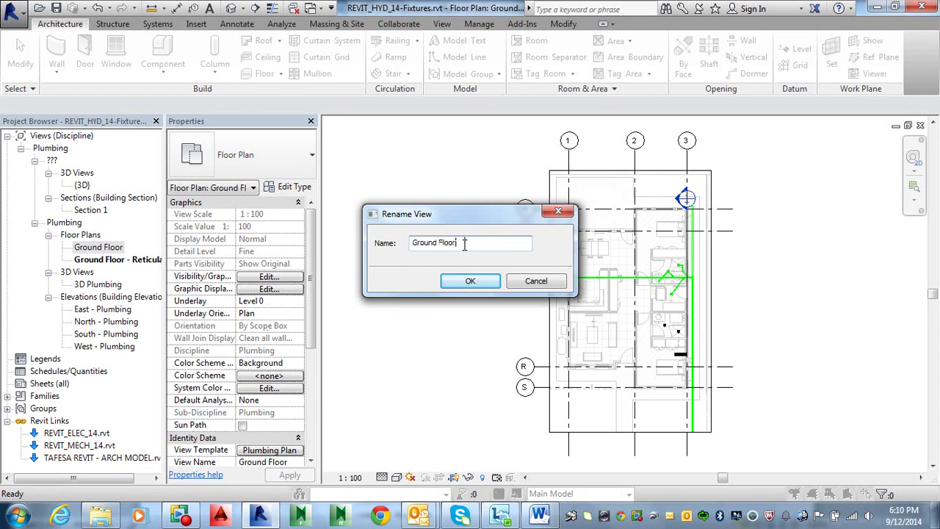
{"action": "type", "text": "-"}
{"action": "type", "text": "Drainage"}
{"action": "left_click", "coordinate": [485, 283]}
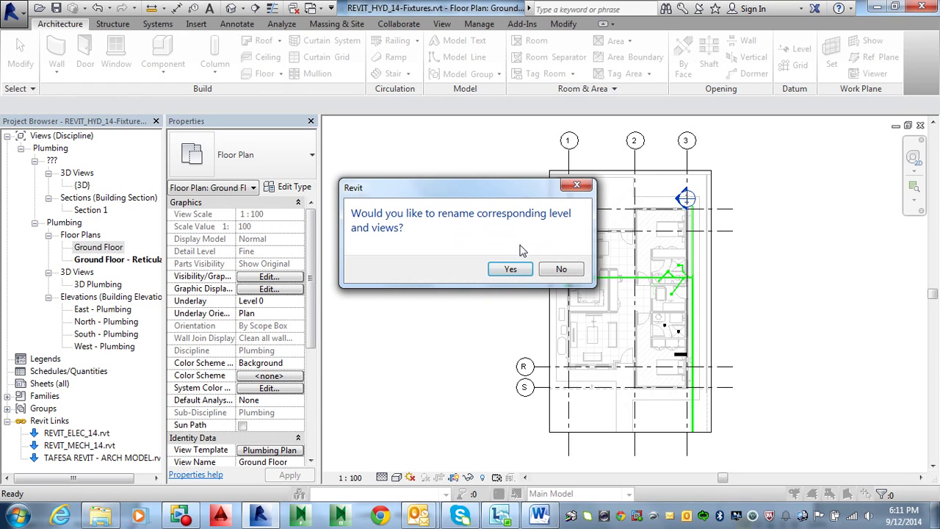
{"action": "left_click", "coordinate": [561, 269]}
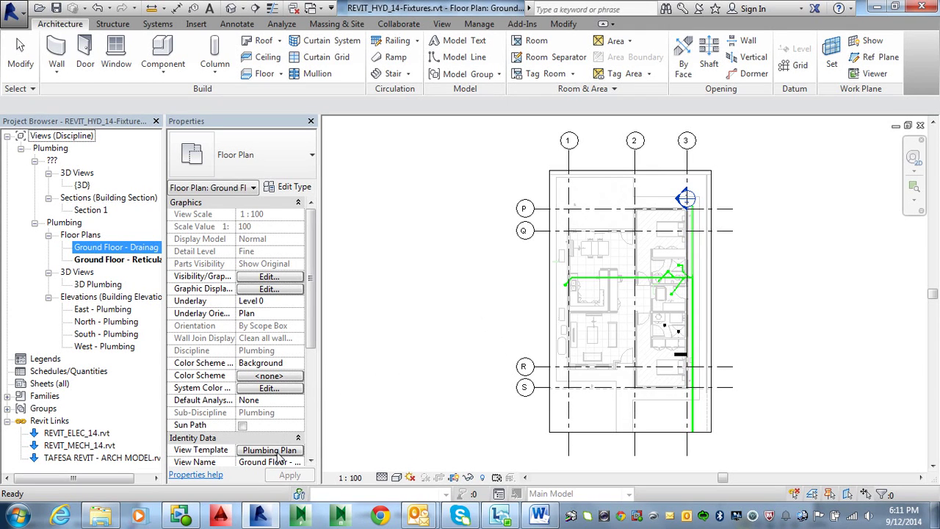
Duplicate the Plumbing Plan view template from the Ground Floor - Reticulation view's template settings, naming the copy "Plumbing - Reticulation"
{"action": "left_click", "coordinate": [117, 259]}
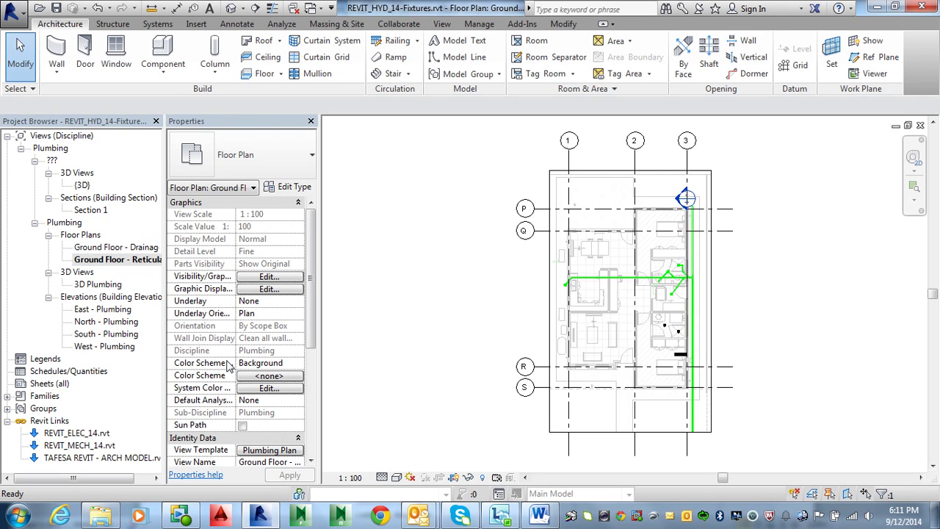
{"action": "left_click", "coordinate": [268, 451]}
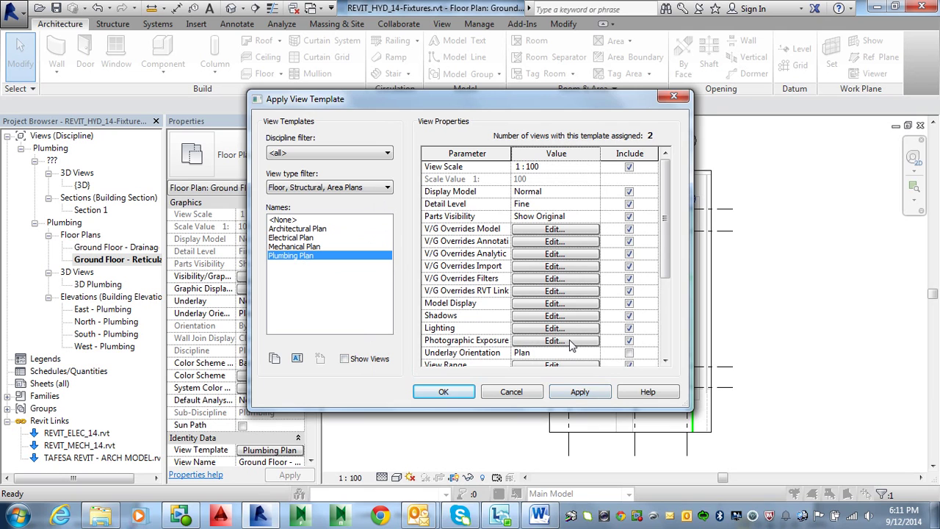
{"action": "left_click", "coordinate": [274, 358]}
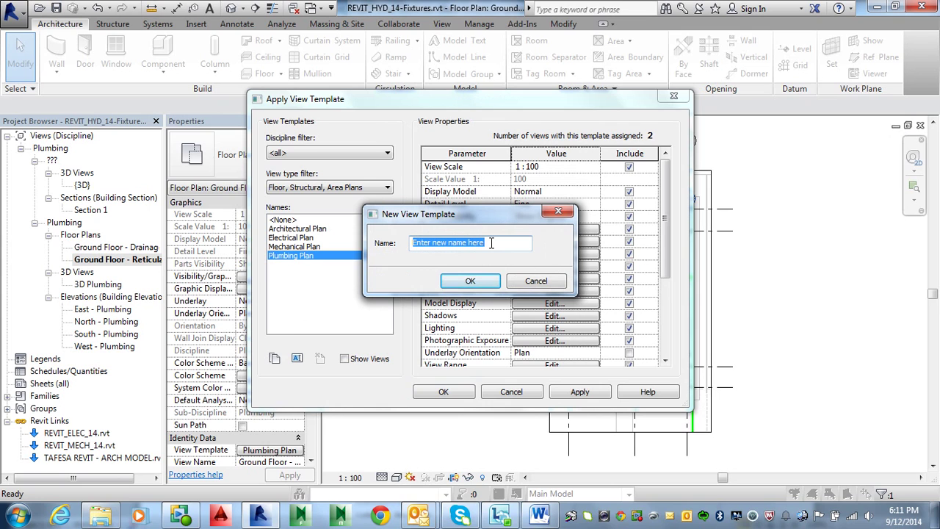
{"action": "key", "text": "Escape"}
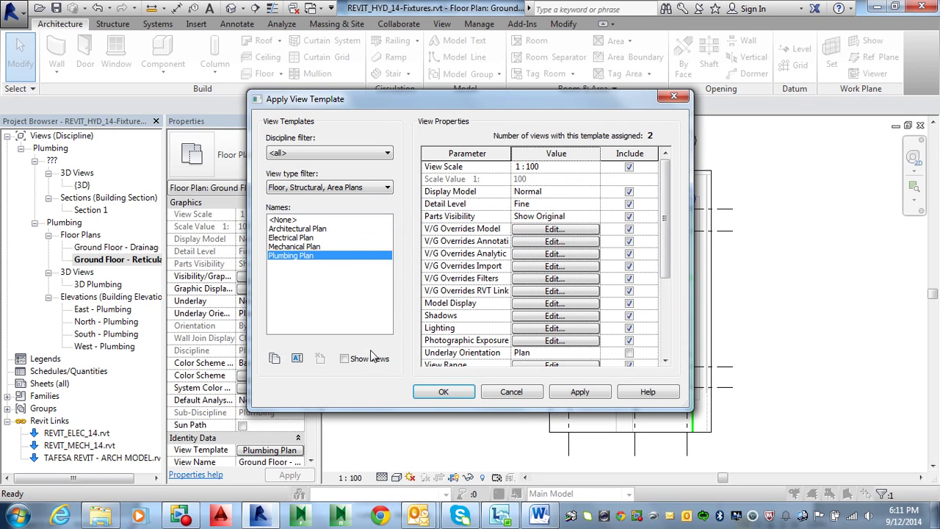
{"action": "left_click", "coordinate": [277, 359]}
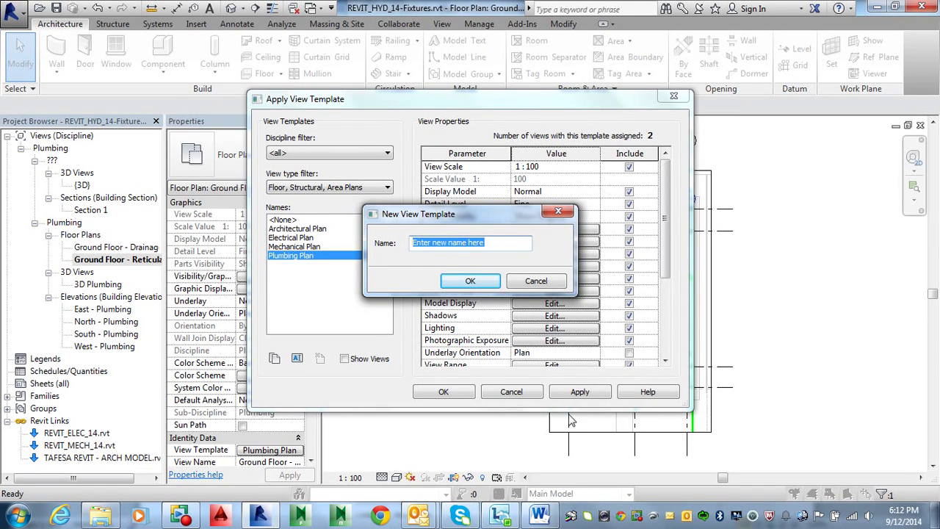
{"action": "type", "text": "P"}
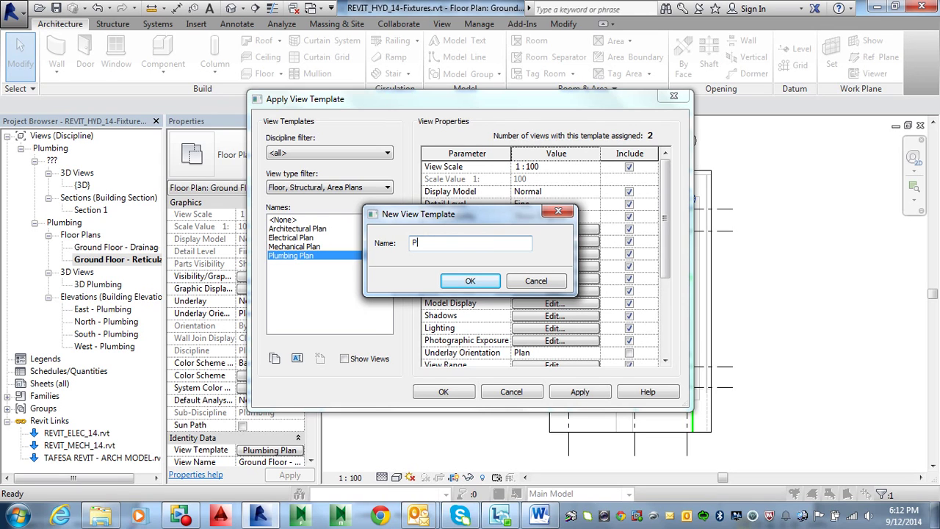
{"action": "type", "text": "lumbing - Reticulation"}
{"action": "key", "text": "Return"}
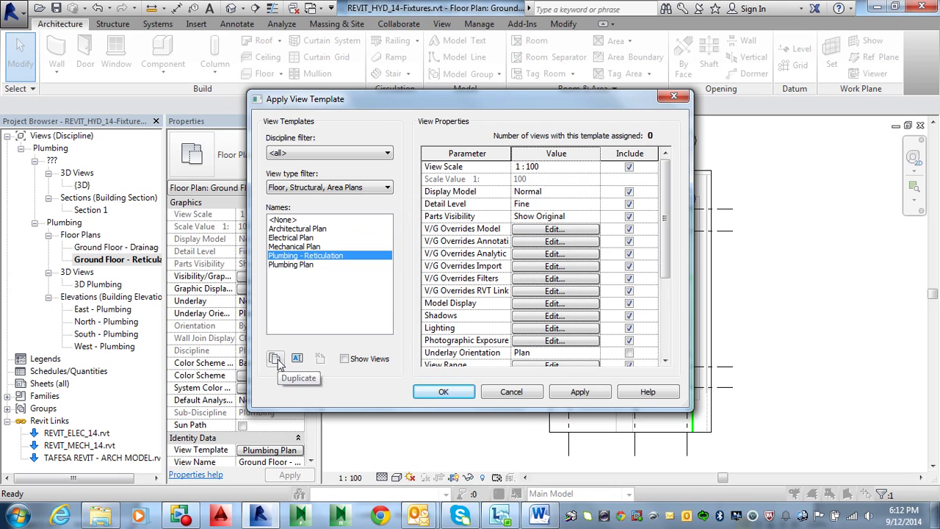
Rename the Plumbing Plan template as "Plumbing - Drainage" and assign the Plumbing - Reticulation template to the Ground Floor - Reticulation view
{"action": "left_click", "coordinate": [297, 358]}
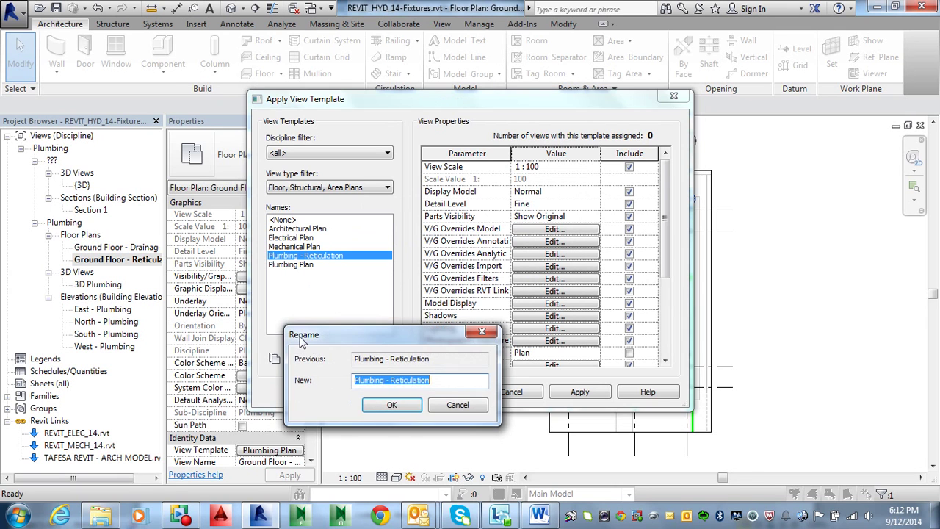
{"action": "key", "text": "Return"}
{"action": "left_click", "coordinate": [308, 265]}
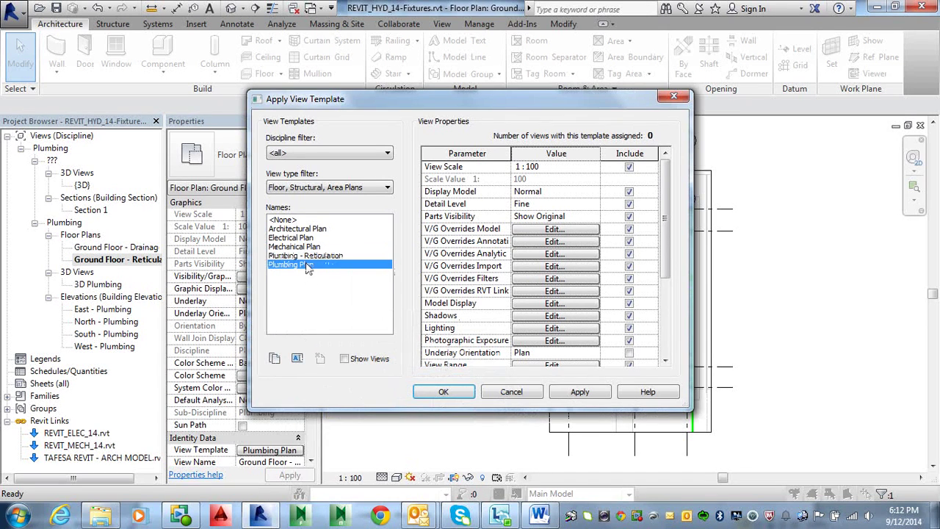
{"action": "left_click", "coordinate": [297, 357]}
{"action": "left_click", "coordinate": [398, 380]}
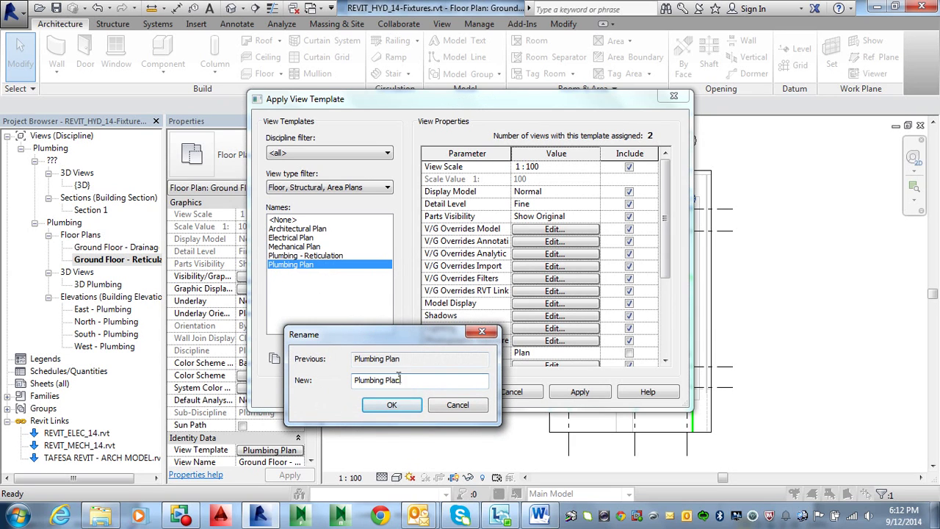
{"action": "key", "text": "BackSpace"}
{"action": "key", "text": "BackSpace"}
{"action": "key", "text": "BackSpace"}
{"action": "key", "text": "BackSpace"}
{"action": "type", "text": "- Drainage"}
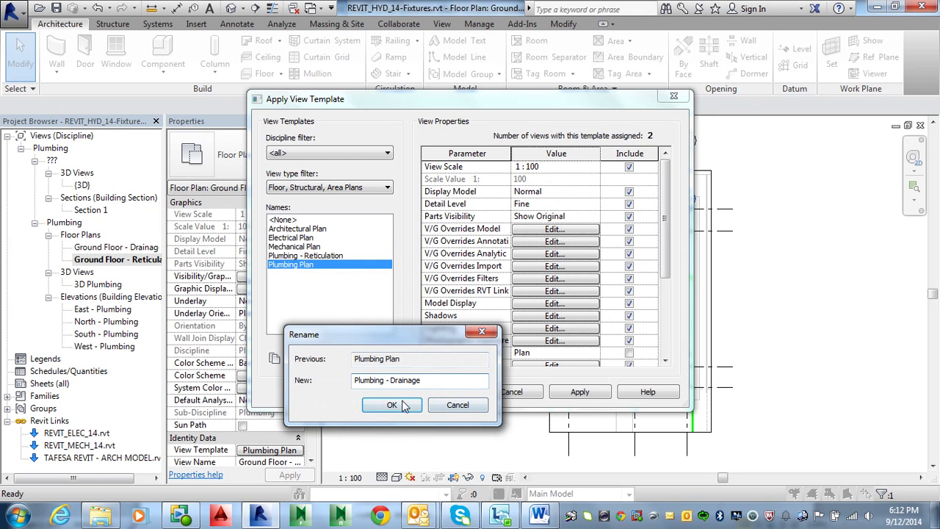
{"action": "left_click", "coordinate": [390, 406]}
{"action": "double_click", "coordinate": [322, 266]}
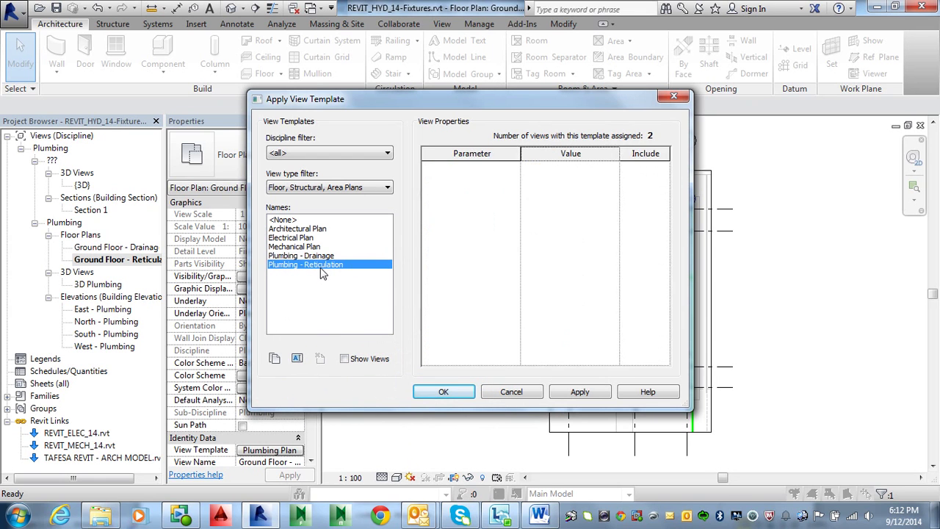
In the Plumbing - Reticulation template's view range, set the view depth to Associated Level and the bottom offset to 0, and apply it
{"action": "left_click", "coordinate": [270, 453]}
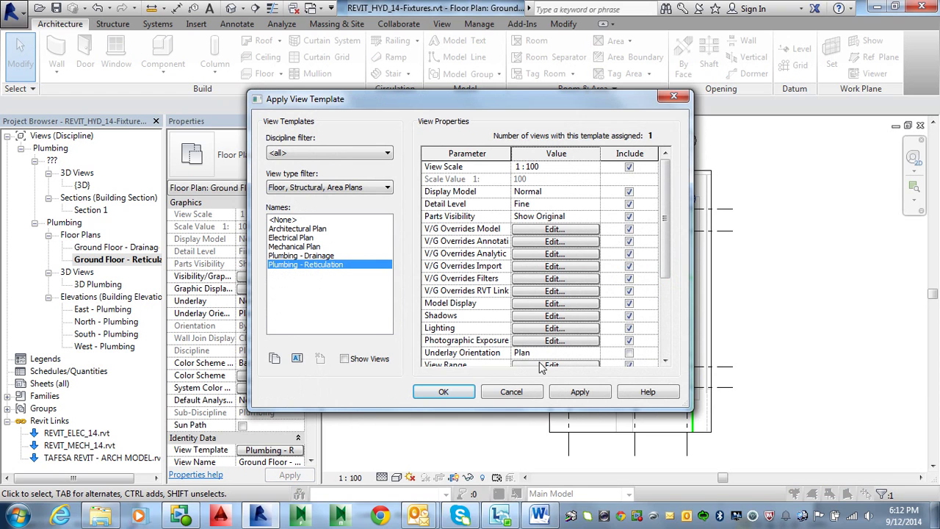
{"action": "left_click", "coordinate": [665, 360]}
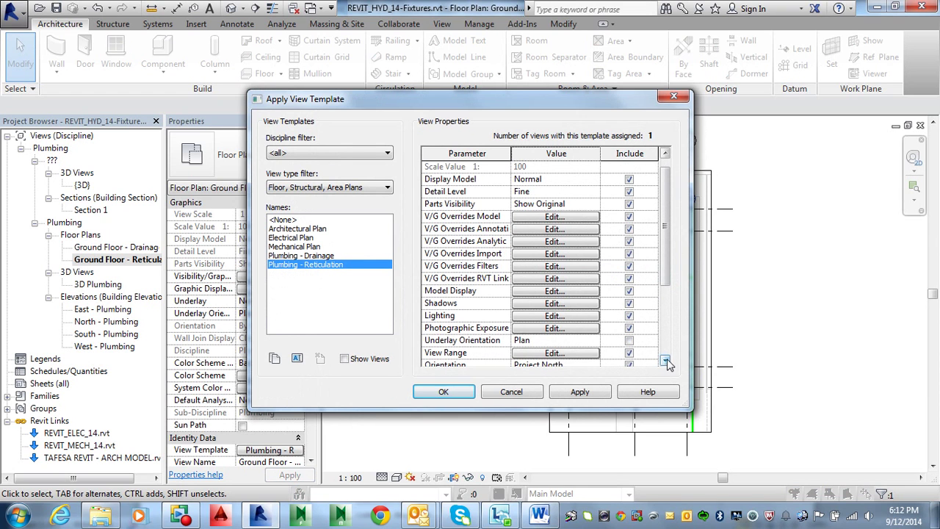
{"action": "left_click", "coordinate": [579, 356]}
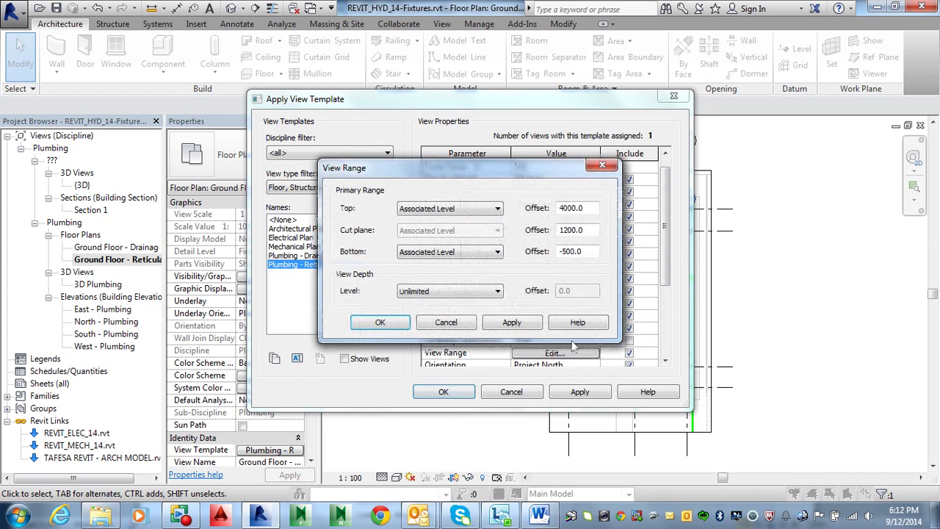
{"action": "left_click", "coordinate": [481, 293]}
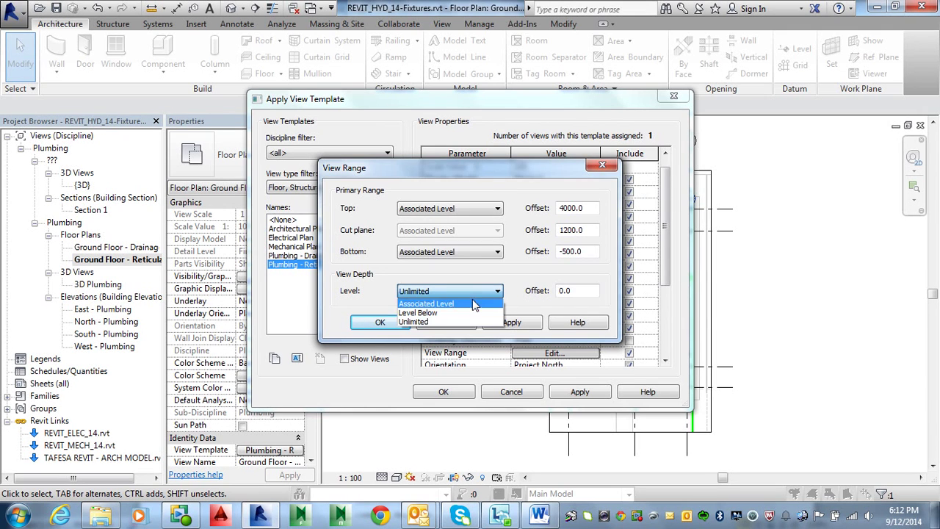
{"action": "left_click", "coordinate": [475, 303]}
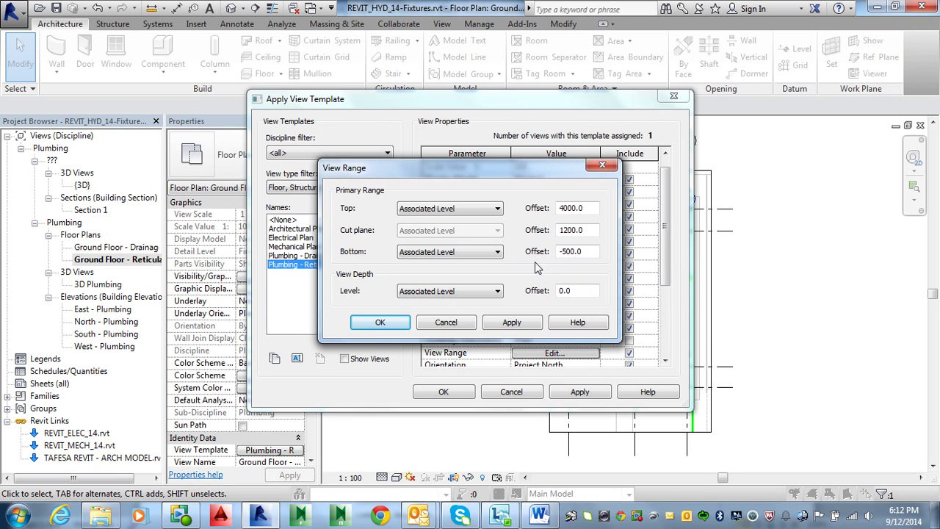
{"action": "double_click", "coordinate": [580, 251]}
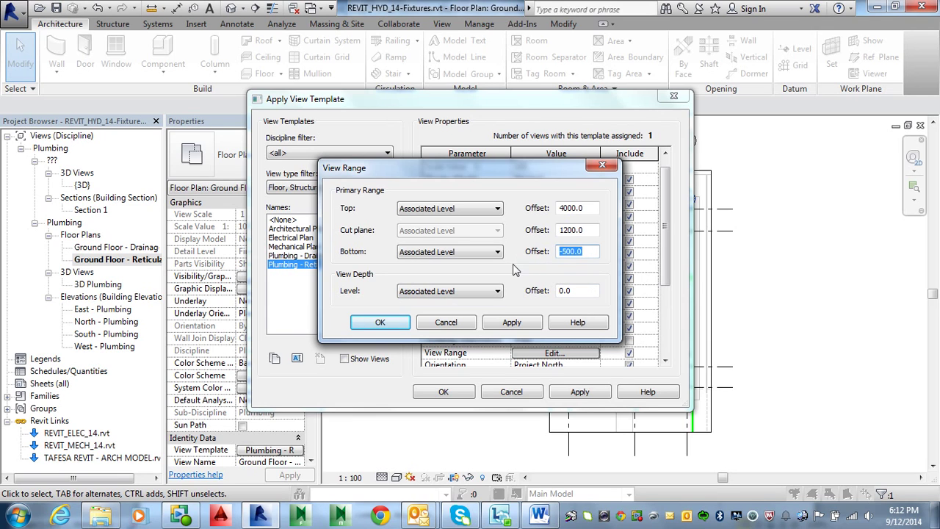
{"action": "type", "text": "0"}
{"action": "left_click_drag", "start_coordinate": [589, 230], "coordinate": [534, 234]}
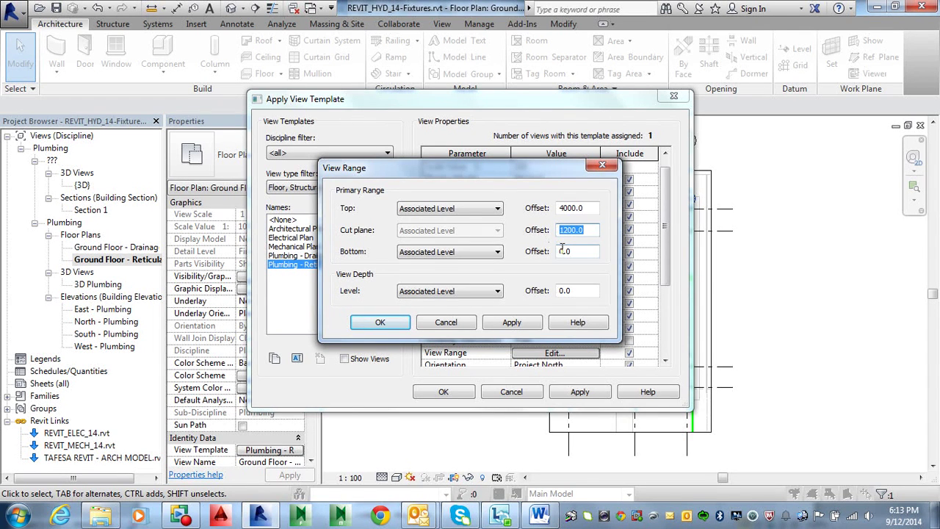
{"action": "left_click", "coordinate": [379, 323]}
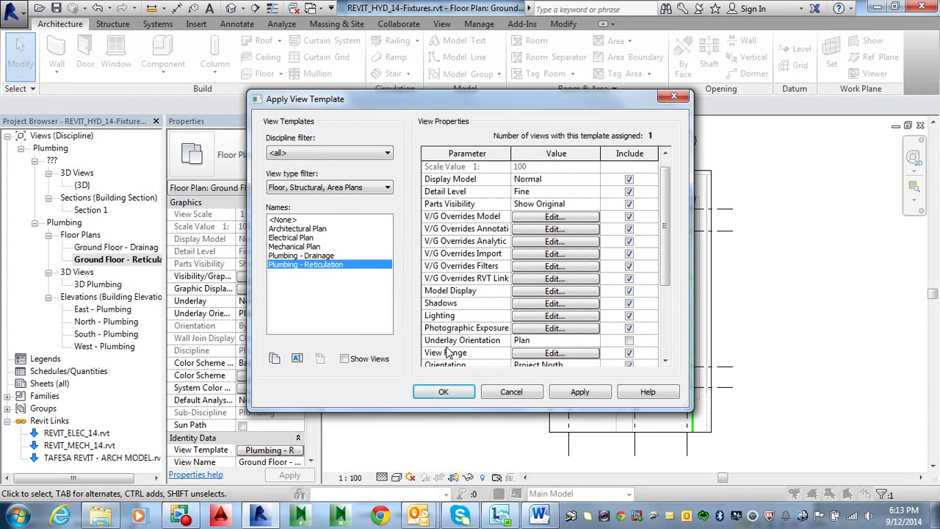
{"action": "left_click", "coordinate": [581, 392]}
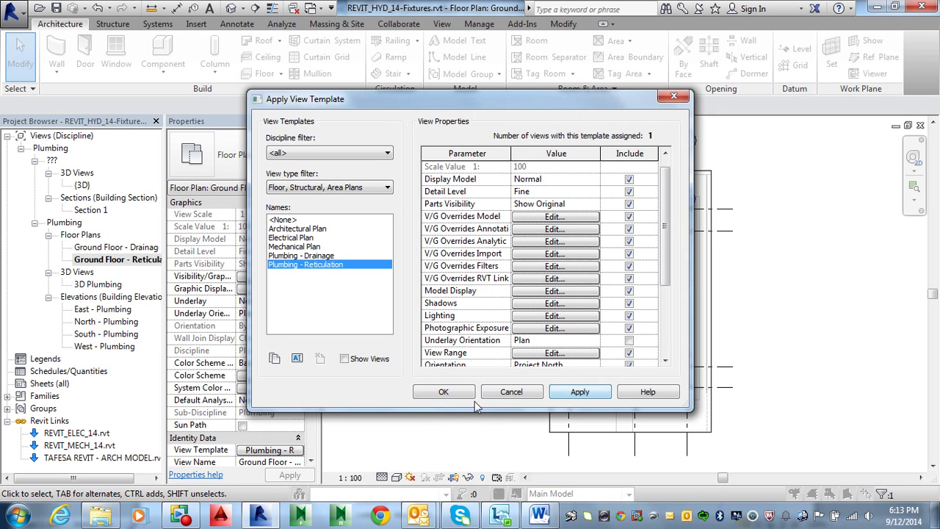
{"action": "left_click", "coordinate": [446, 392]}
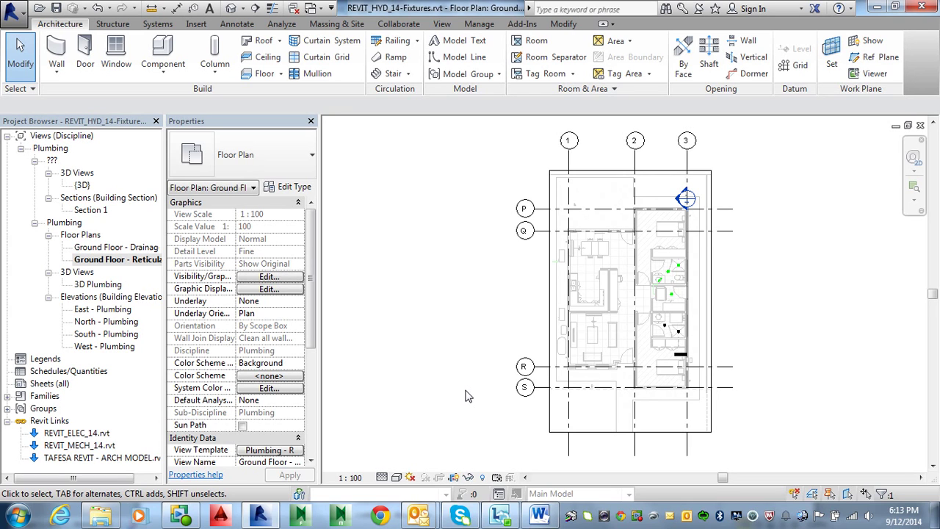
Inspect the pipework and floor drains around the bathrooms in the Ground Floor - Reticulation plan and review its view template properties
{"action": "left_click", "coordinate": [131, 261]}
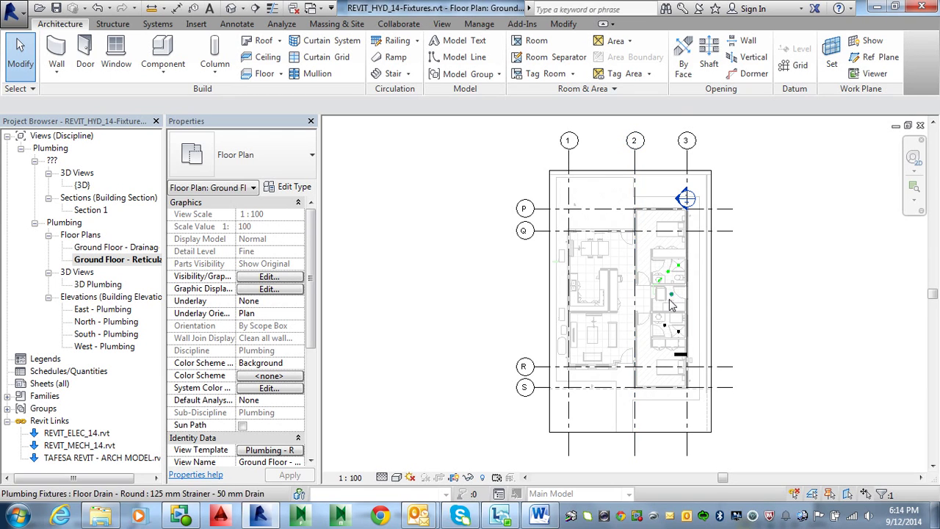
{"action": "scroll", "coordinate": [669, 301], "scroll_direction": "up", "scroll_amount": 2}
{"action": "scroll", "coordinate": [668, 301], "scroll_direction": "up", "scroll_amount": 2}
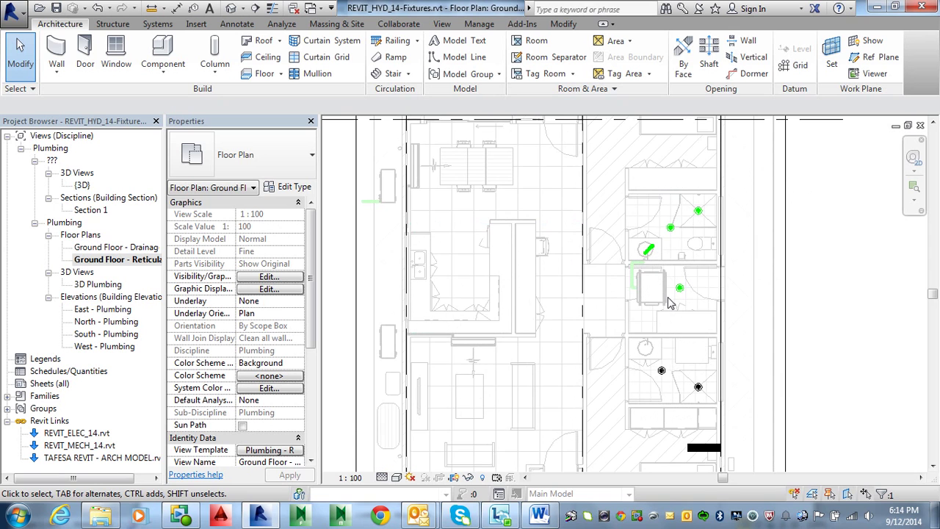
{"action": "scroll", "coordinate": [646, 249], "scroll_direction": "up", "scroll_amount": 4}
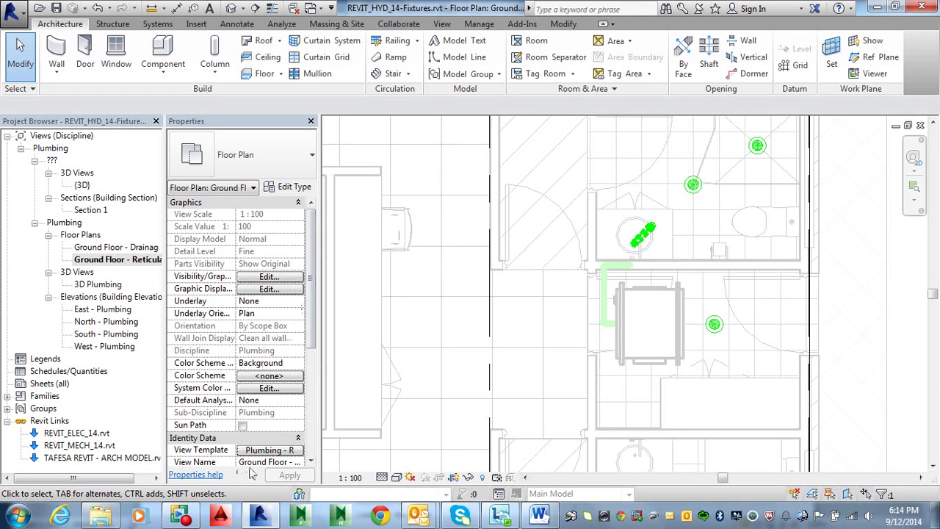
{"action": "left_click", "coordinate": [264, 451]}
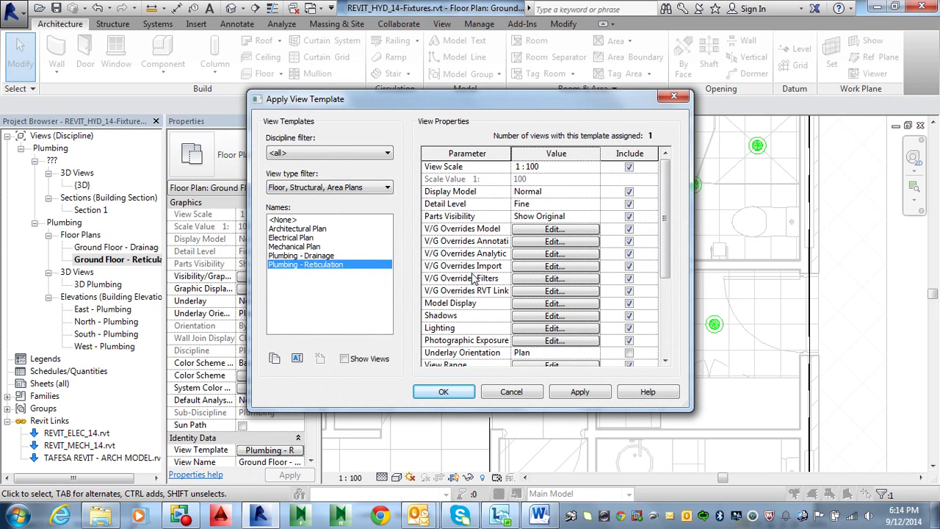
{"action": "left_click", "coordinate": [672, 94]}
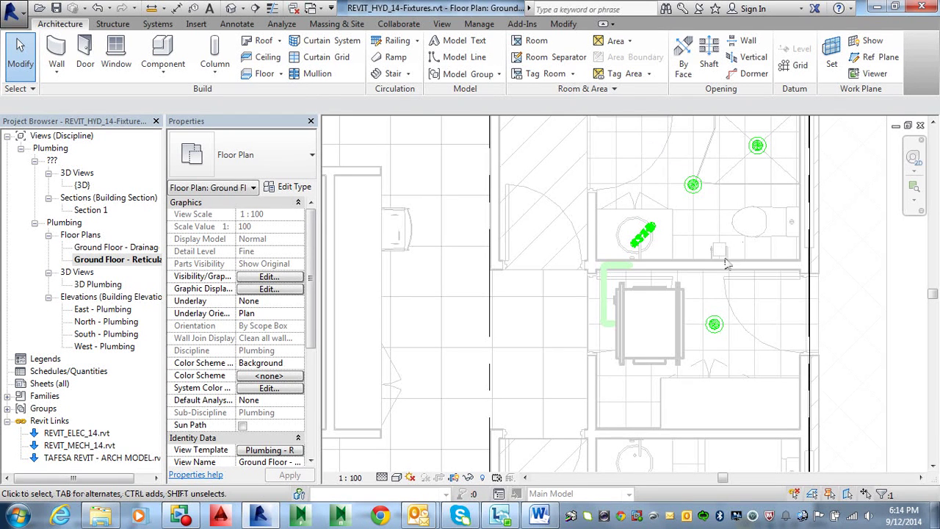
Expand the Piping Systems family category down to its individual piping system types
{"action": "scroll", "coordinate": [690, 282], "scroll_direction": "down", "scroll_amount": 2}
{"action": "middle_click_drag", "start_coordinate": [677, 296], "coordinate": [725, 261]}
{"action": "middle_click_drag", "start_coordinate": [691, 335], "coordinate": [634, 311]}
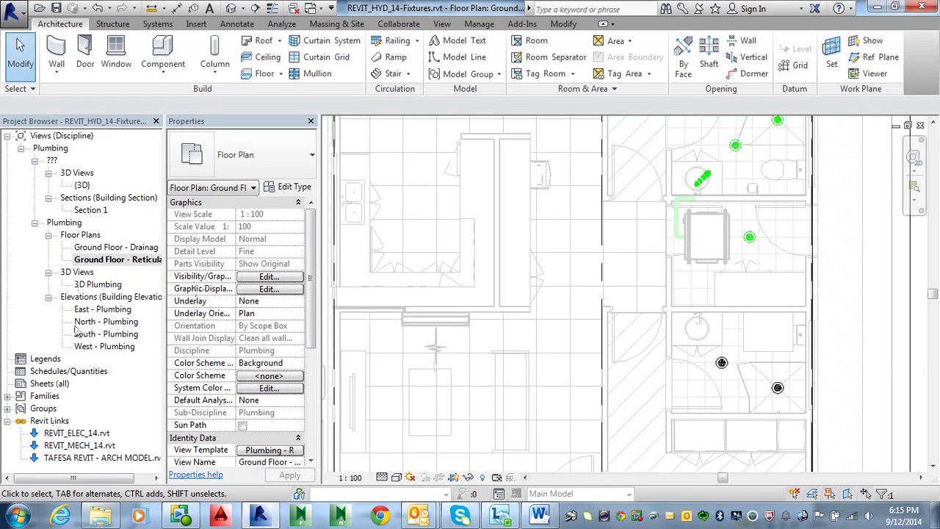
{"action": "left_click", "coordinate": [8, 397]}
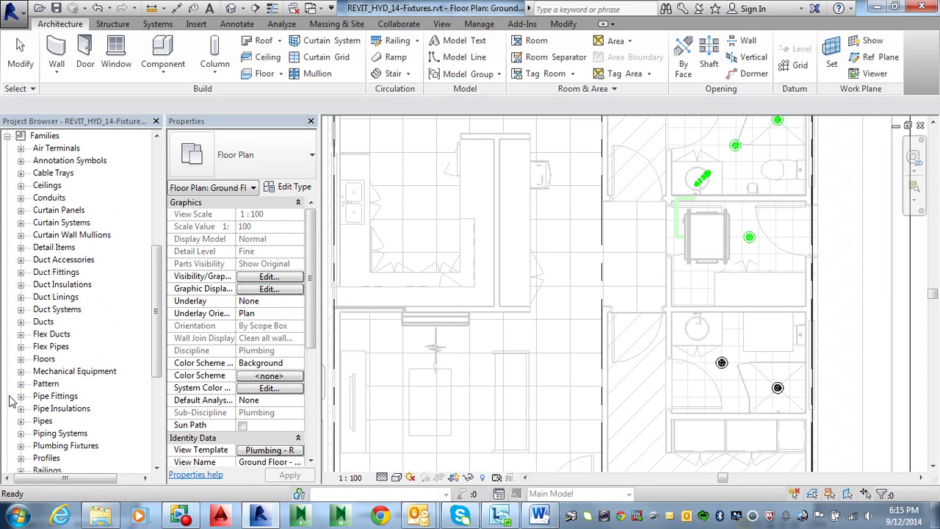
{"action": "left_click", "coordinate": [50, 435]}
{"action": "left_click", "coordinate": [21, 434]}
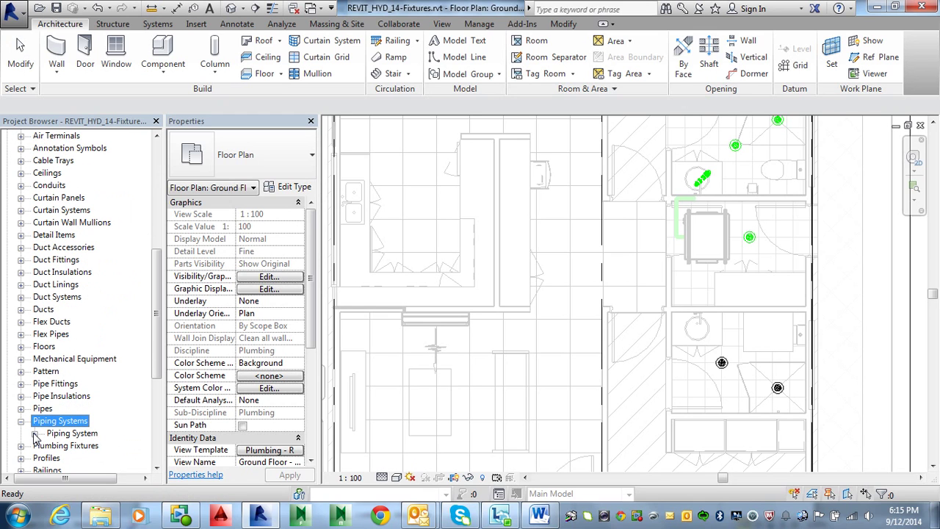
{"action": "left_click", "coordinate": [34, 433]}
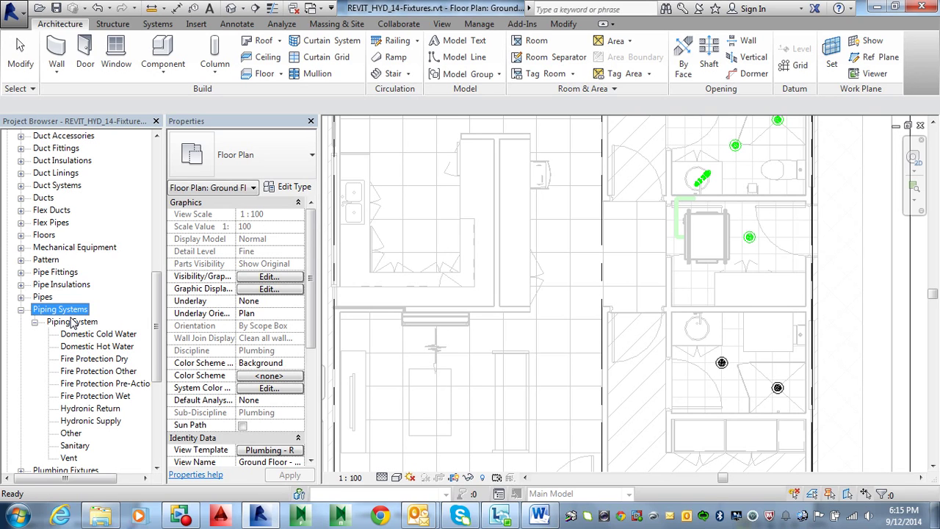
{"action": "scroll", "coordinate": [621, 295], "scroll_direction": "down", "scroll_amount": 1}
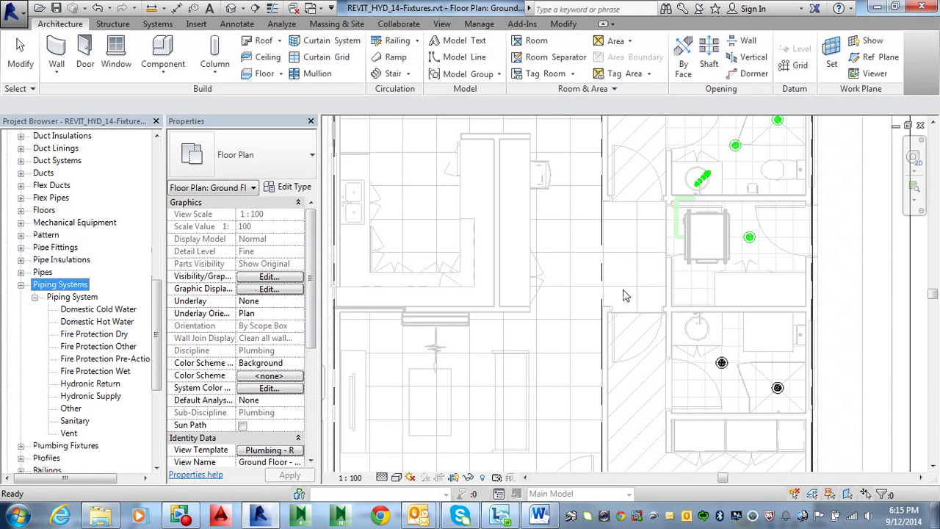
Review the properties of the Domestic Cold Water and Domestic Hot Water piping system types
{"action": "left_click", "coordinate": [618, 294]}
{"action": "scroll", "coordinate": [618, 295], "scroll_direction": "down", "scroll_amount": 2}
{"action": "middle_click_drag", "start_coordinate": [573, 263], "coordinate": [650, 319]}
{"action": "scroll", "coordinate": [650, 294], "scroll_direction": "down", "scroll_amount": 1}
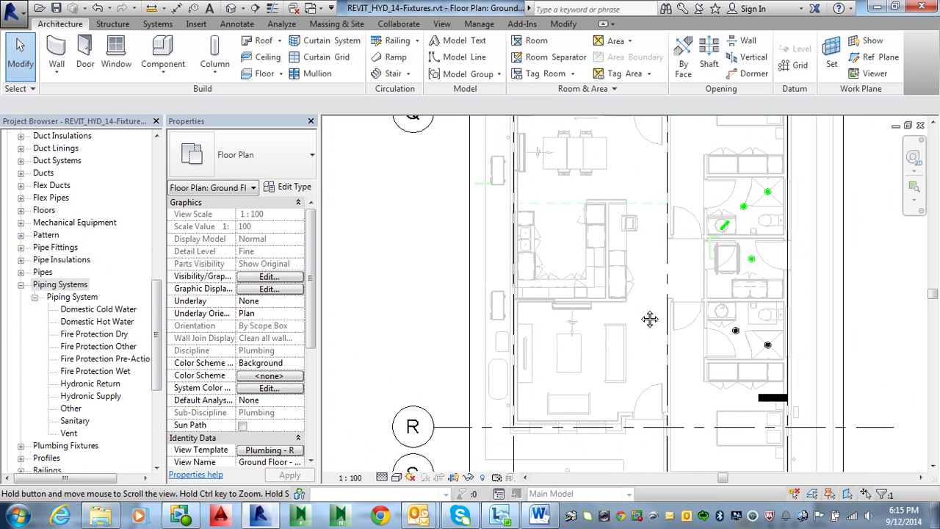
{"action": "left_click", "coordinate": [78, 311]}
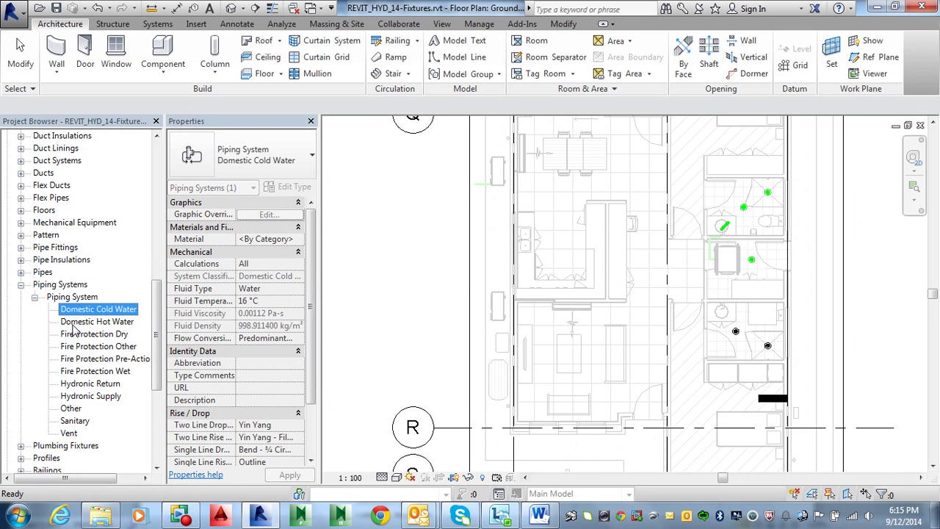
{"action": "left_click", "coordinate": [76, 323]}
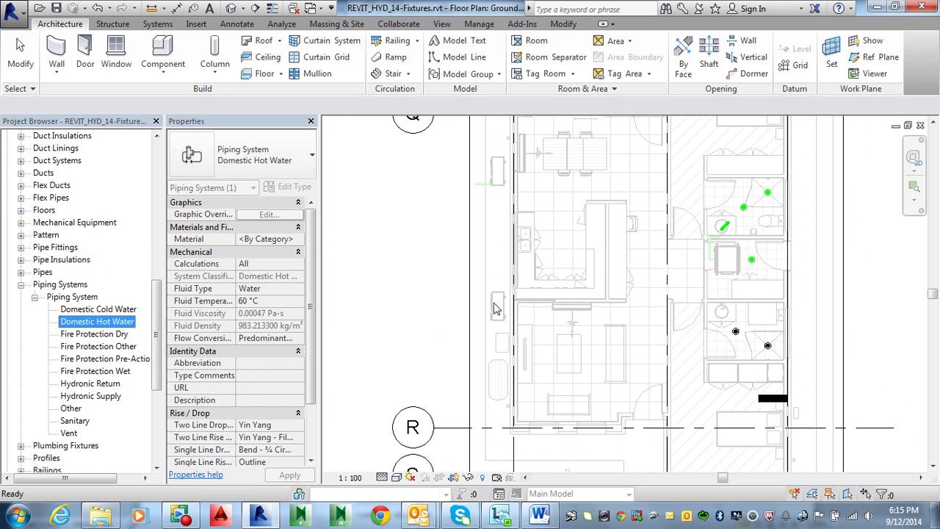
{"action": "left_click", "coordinate": [449, 267]}
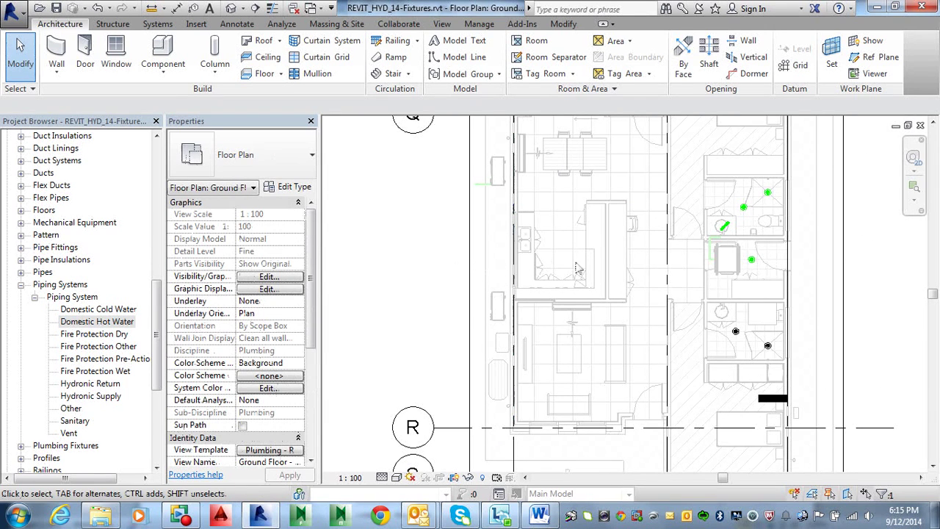
Inspect the kitchen sink, bathroom and laundry areas in the Ground Floor - Reticulation plan
{"action": "scroll", "coordinate": [532, 249], "scroll_direction": "up", "scroll_amount": 2}
{"action": "scroll", "coordinate": [531, 248], "scroll_direction": "up", "scroll_amount": 2}
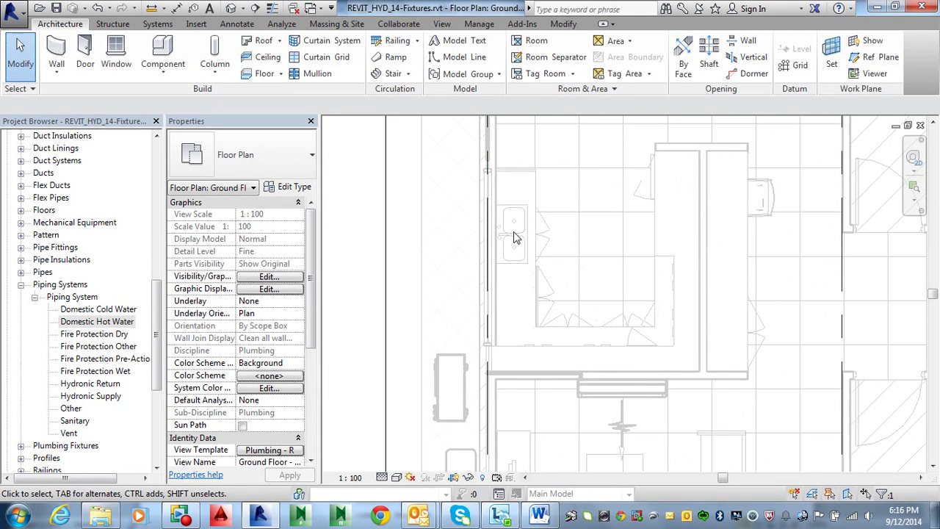
{"action": "middle_click_drag", "start_coordinate": [578, 211], "coordinate": [440, 294]}
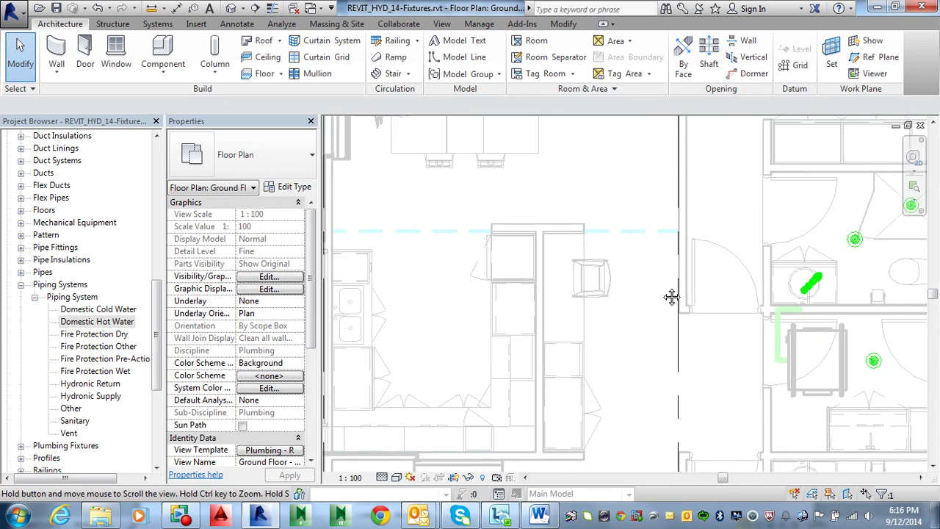
{"action": "middle_click_drag", "start_coordinate": [670, 296], "coordinate": [438, 310]}
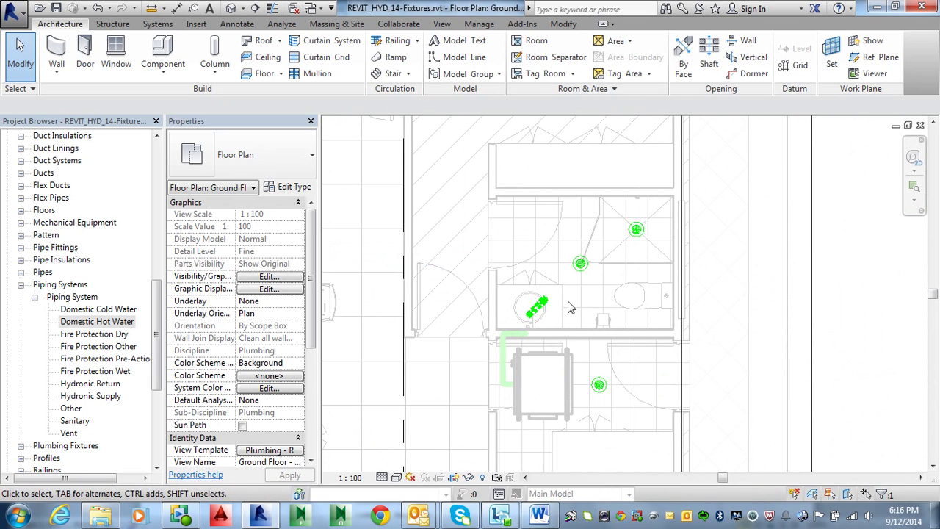
{"action": "middle_click_drag", "start_coordinate": [636, 350], "coordinate": [634, 286]}
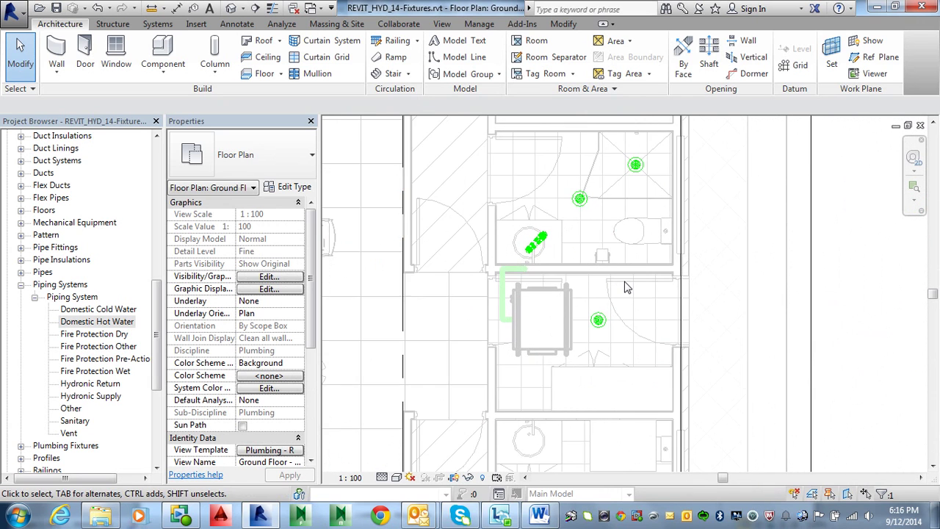
{"action": "scroll", "coordinate": [625, 285], "scroll_direction": "down", "scroll_amount": 1}
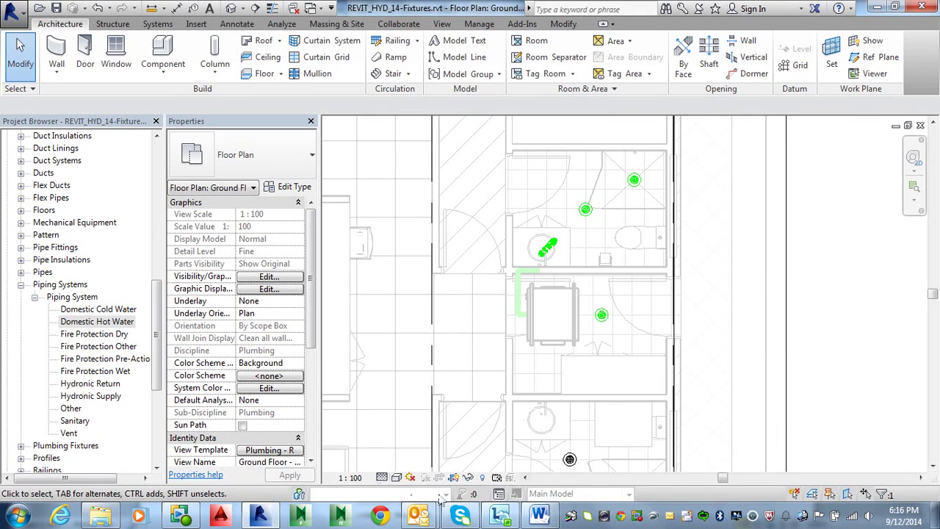
Switch to Word, read the Week 7 outline on pipe connectors for DCW and DHW, and return to Revit
{"action": "left_click", "coordinate": [539, 514]}
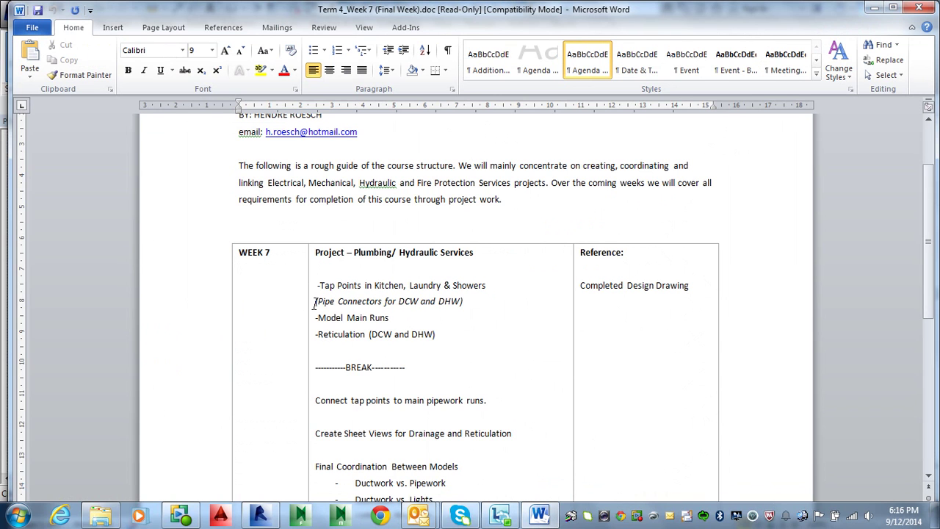
{"action": "scroll", "coordinate": [327, 295], "scroll_direction": "up", "scroll_amount": 2, "text": "ctrl"}
{"action": "scroll", "coordinate": [324, 324], "scroll_direction": "down", "scroll_amount": 1}
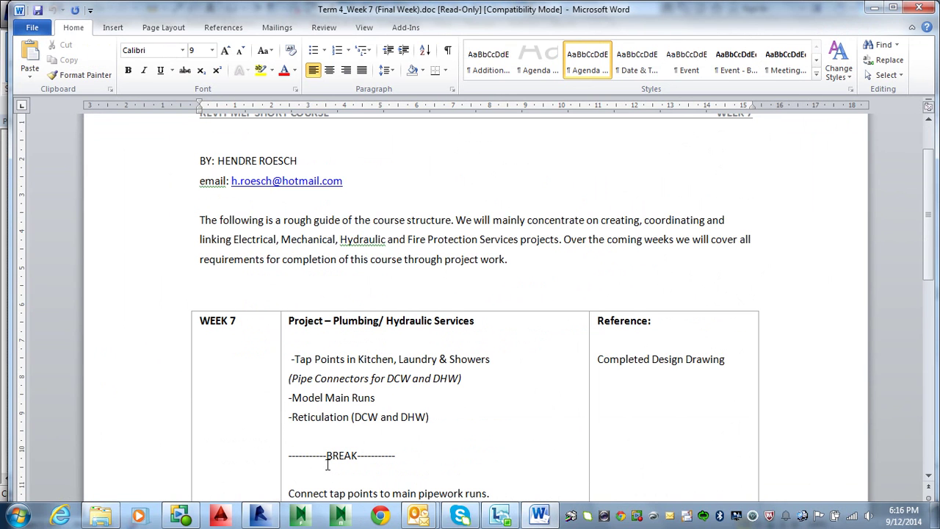
{"action": "left_click_drag", "start_coordinate": [293, 378], "coordinate": [346, 380]}
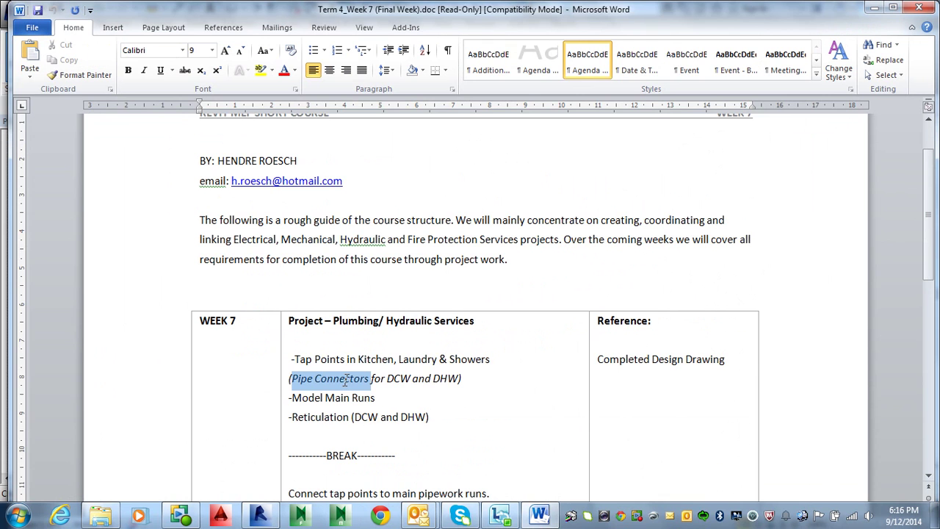
{"action": "key", "text": "alt+Tab"}
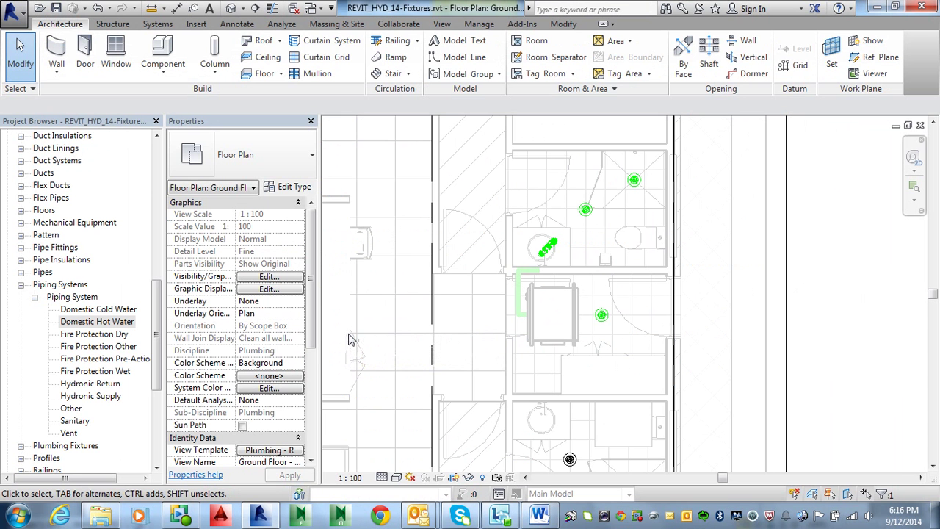
Load the Domestic Cold Water and Domestic Hot Water pipe connector families from the library's Plumbing/MEP/Fixtures/Connectors folder
{"action": "left_click", "coordinate": [197, 24]}
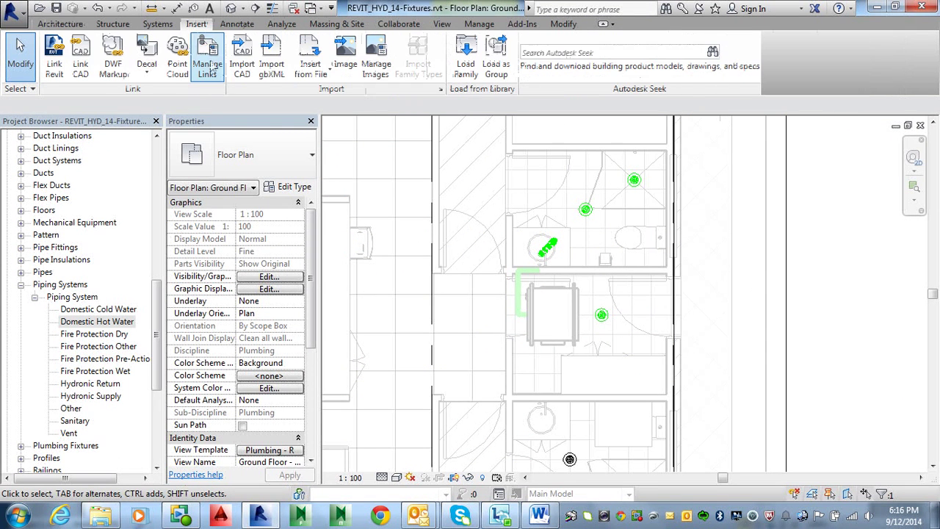
{"action": "left_click", "coordinate": [467, 69]}
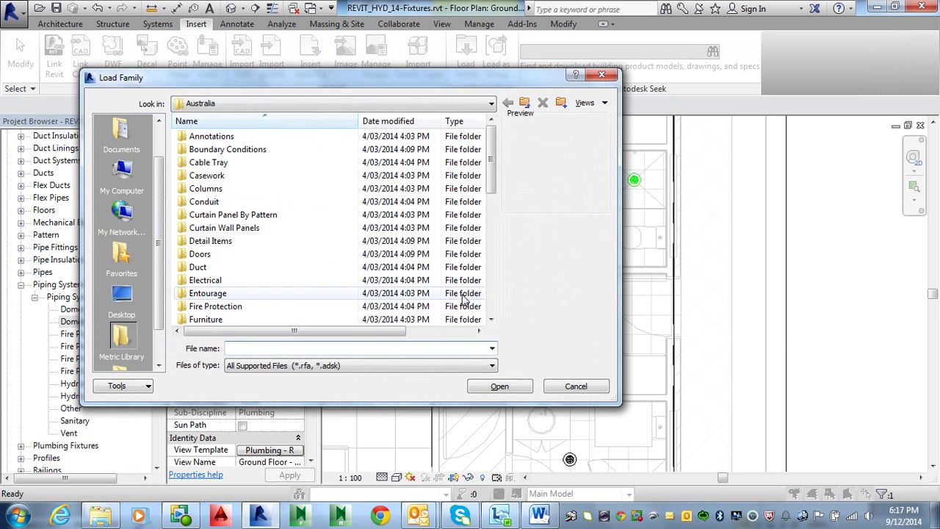
{"action": "left_click", "coordinate": [494, 295]}
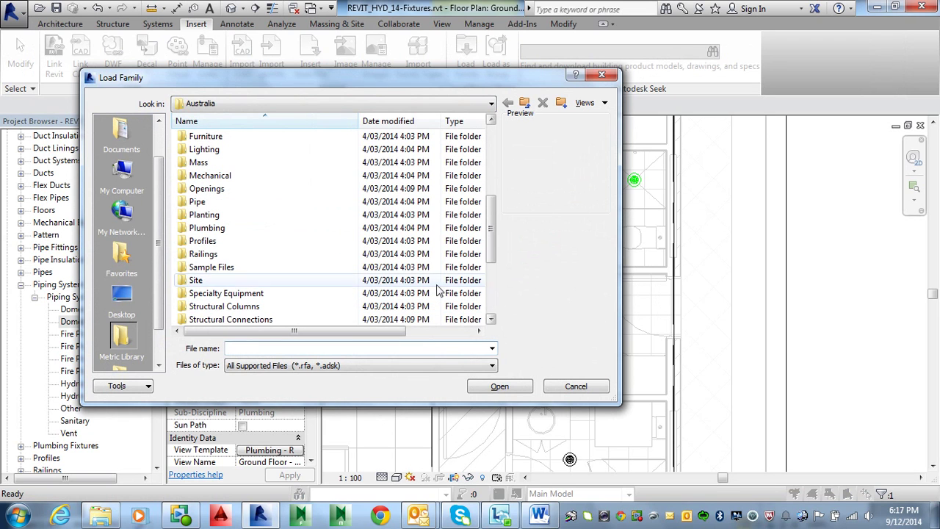
{"action": "double_click", "coordinate": [206, 227]}
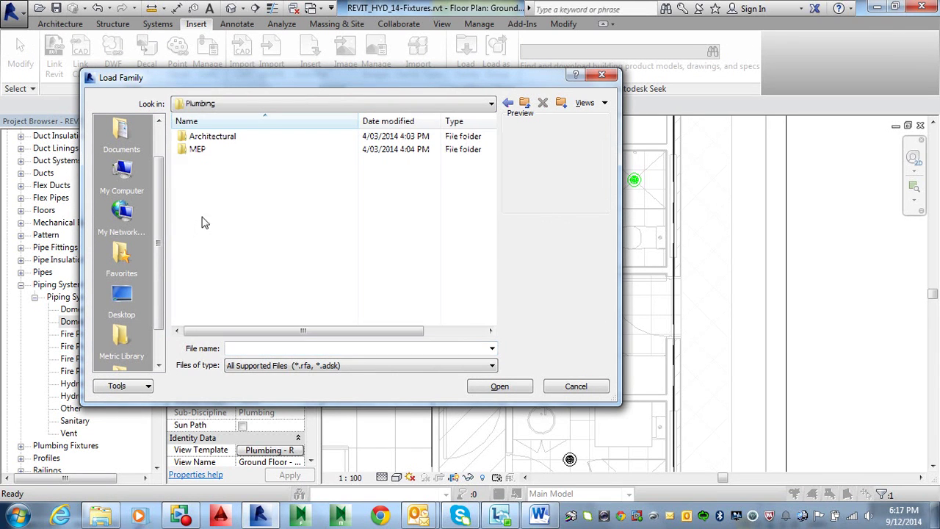
{"action": "double_click", "coordinate": [203, 150]}
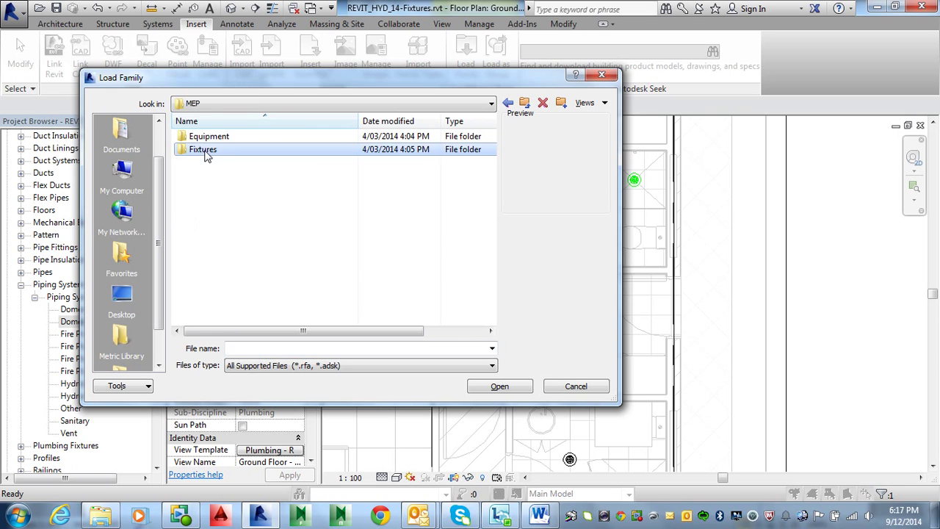
{"action": "double_click", "coordinate": [203, 150]}
{"action": "double_click", "coordinate": [210, 162]}
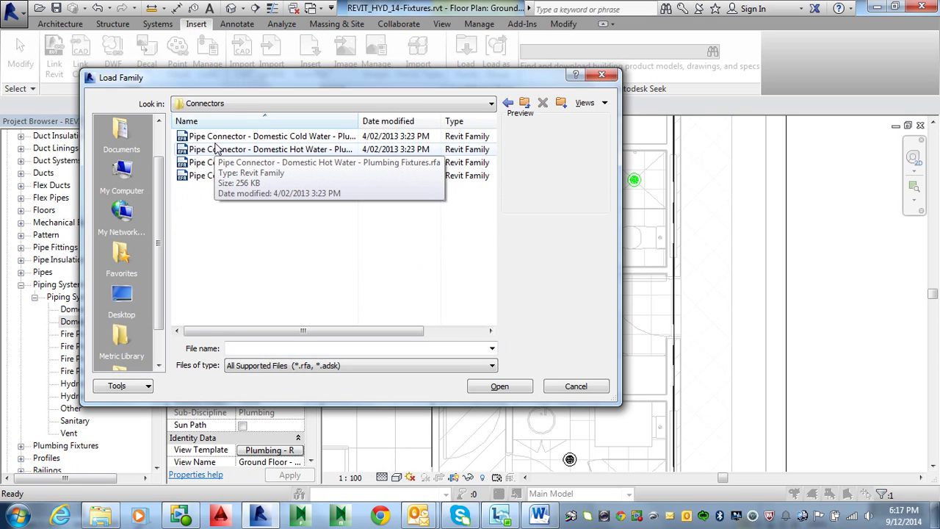
{"action": "left_click", "coordinate": [311, 140]}
{"action": "left_click_drag", "start_coordinate": [359, 122], "coordinate": [445, 125]}
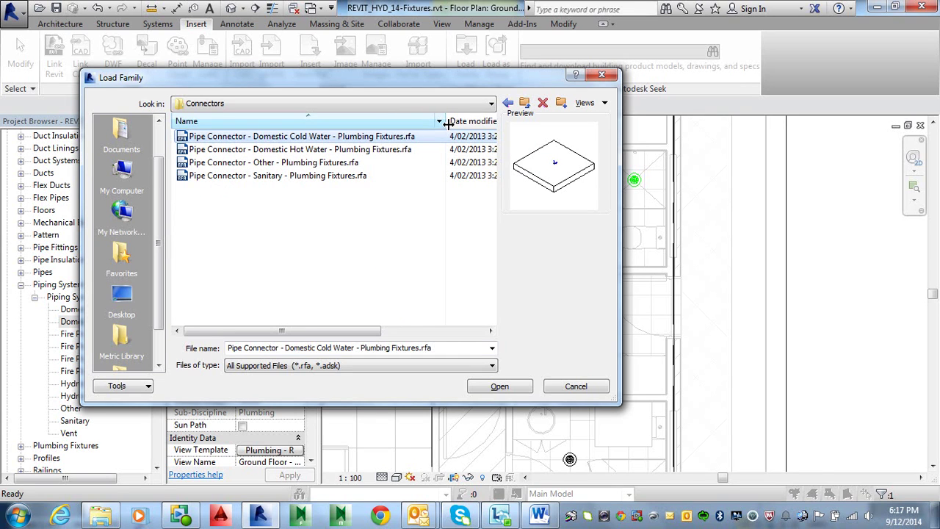
{"action": "left_click", "coordinate": [367, 149], "text": "ctrl"}
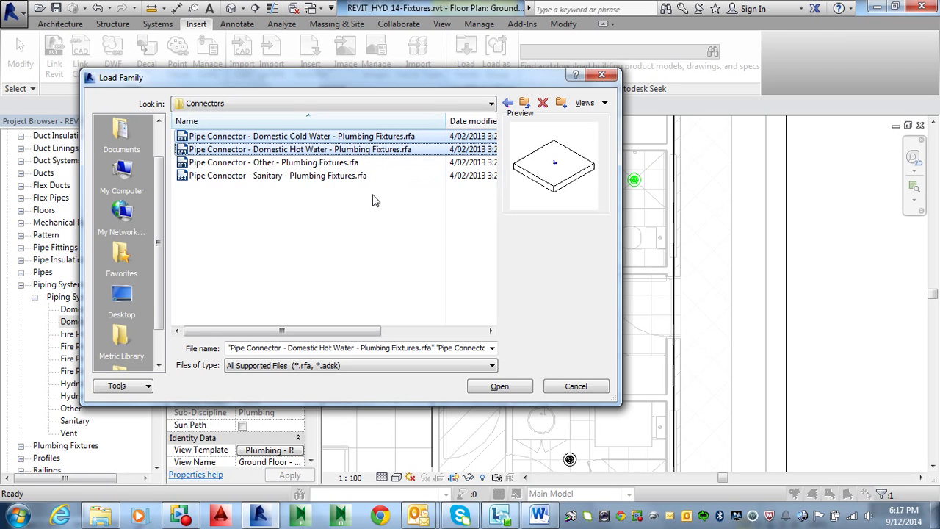
{"action": "left_click", "coordinate": [500, 385]}
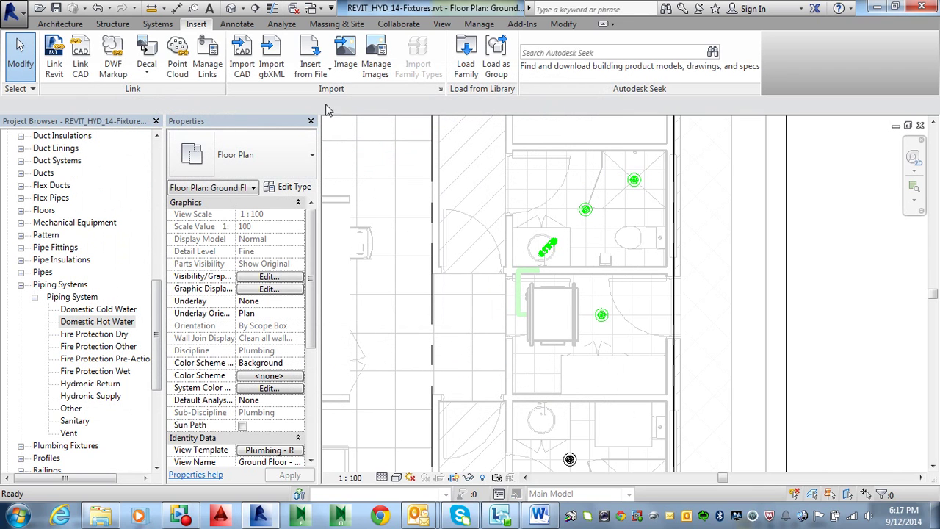
Browse the family library again to Plumbing/MEP/Fixtures/Connectors and review the full names of the pipe connector files
{"action": "left_click", "coordinate": [465, 63]}
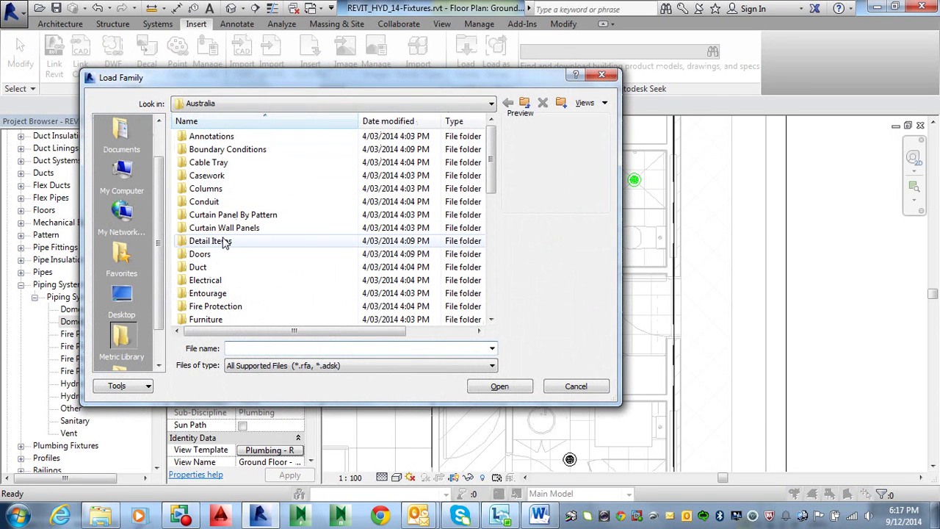
{"action": "left_click", "coordinate": [211, 310]}
{"action": "scroll", "coordinate": [211, 307], "scroll_direction": "down", "scroll_amount": 4}
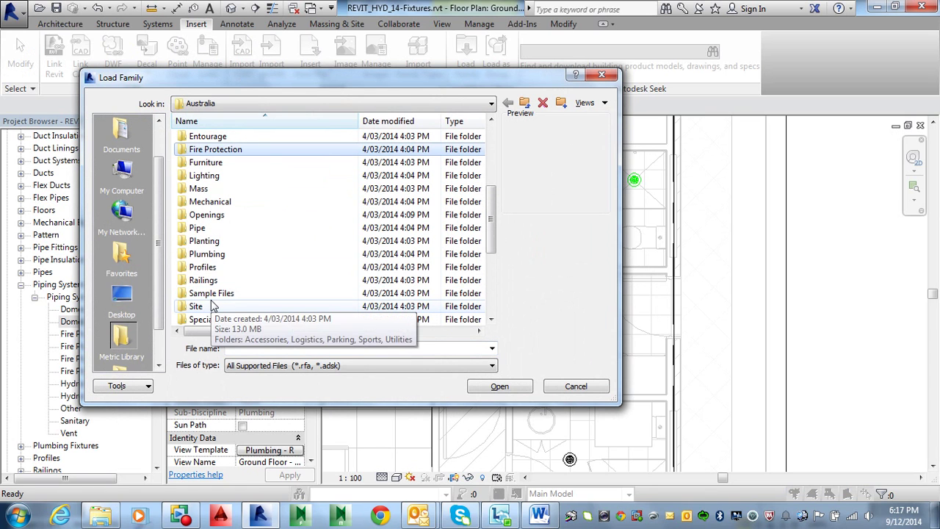
{"action": "scroll", "coordinate": [212, 306], "scroll_direction": "down", "scroll_amount": 2}
{"action": "scroll", "coordinate": [210, 294], "scroll_direction": "up", "scroll_amount": 3}
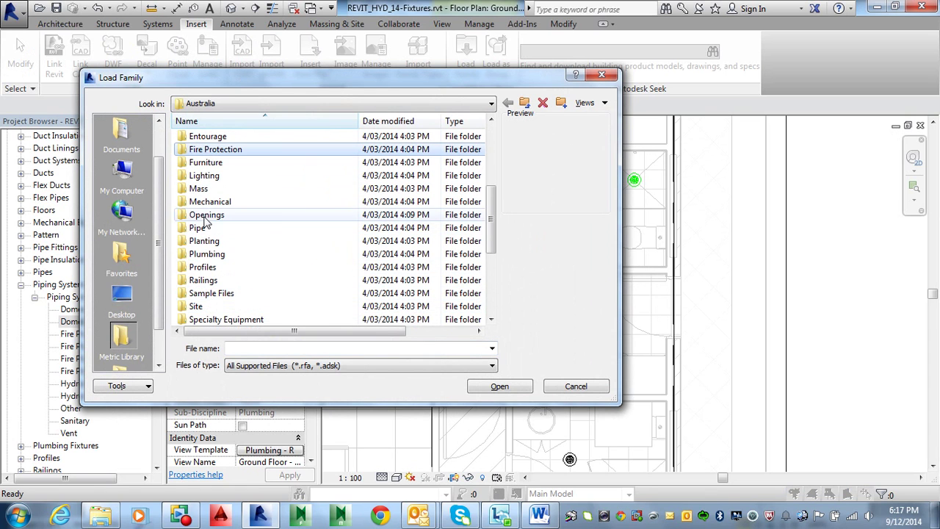
{"action": "double_click", "coordinate": [206, 254]}
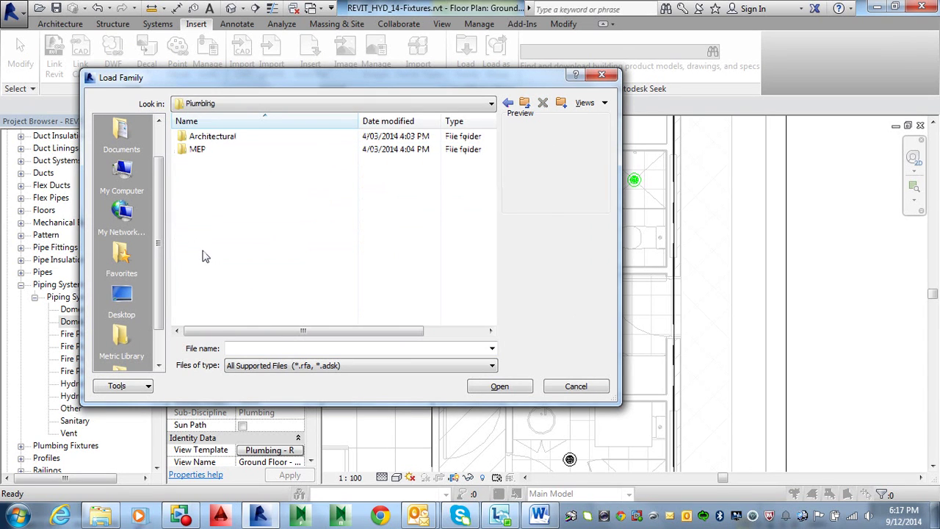
{"action": "double_click", "coordinate": [203, 150]}
{"action": "double_click", "coordinate": [203, 150]}
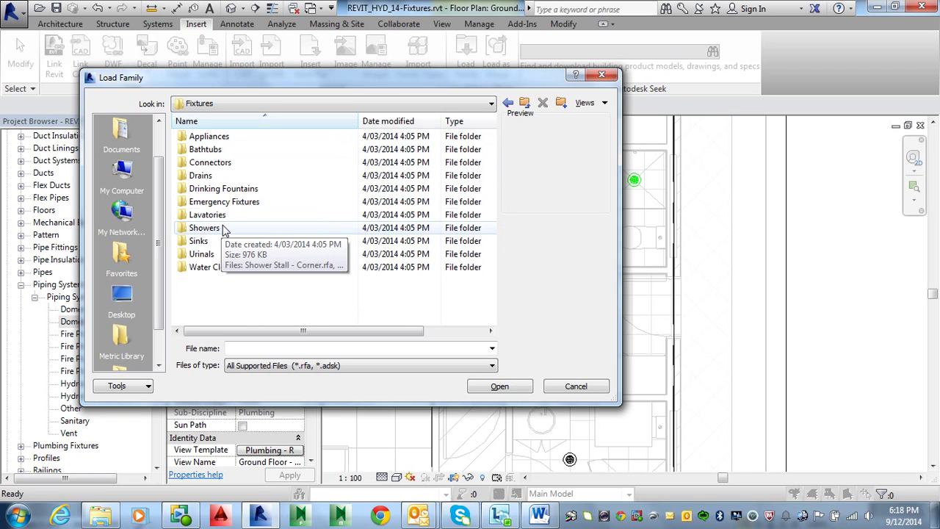
{"action": "double_click", "coordinate": [210, 162]}
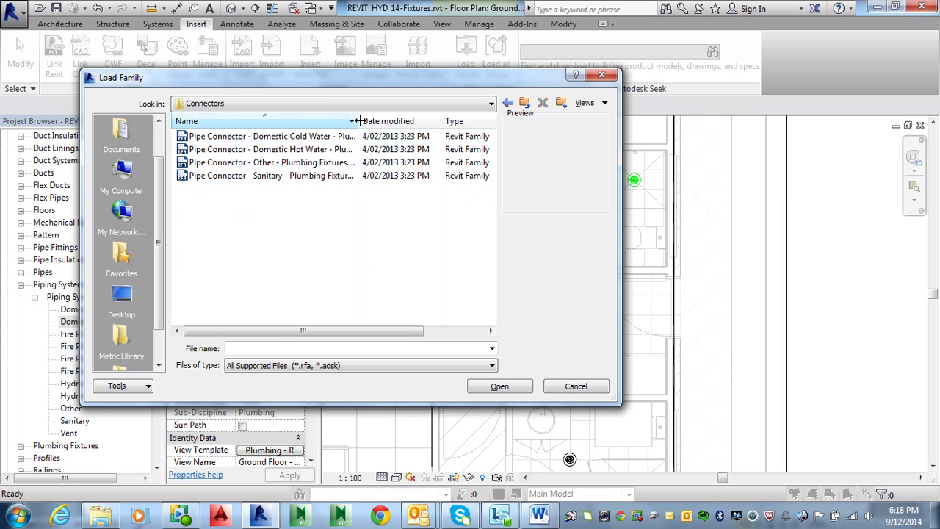
{"action": "left_click_drag", "start_coordinate": [359, 121], "coordinate": [417, 123]}
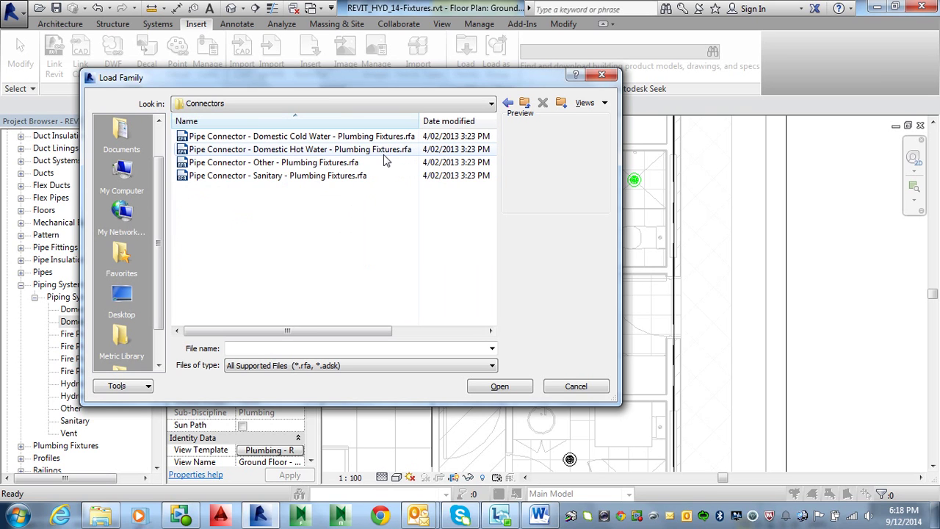
{"action": "left_click_drag", "start_coordinate": [338, 87], "coordinate": [507, 79]}
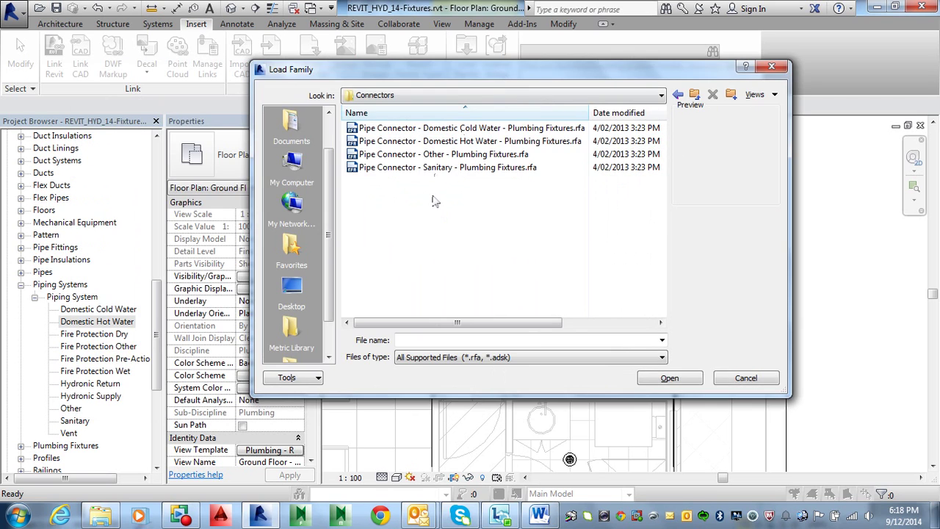
{"action": "left_click", "coordinate": [450, 141]}
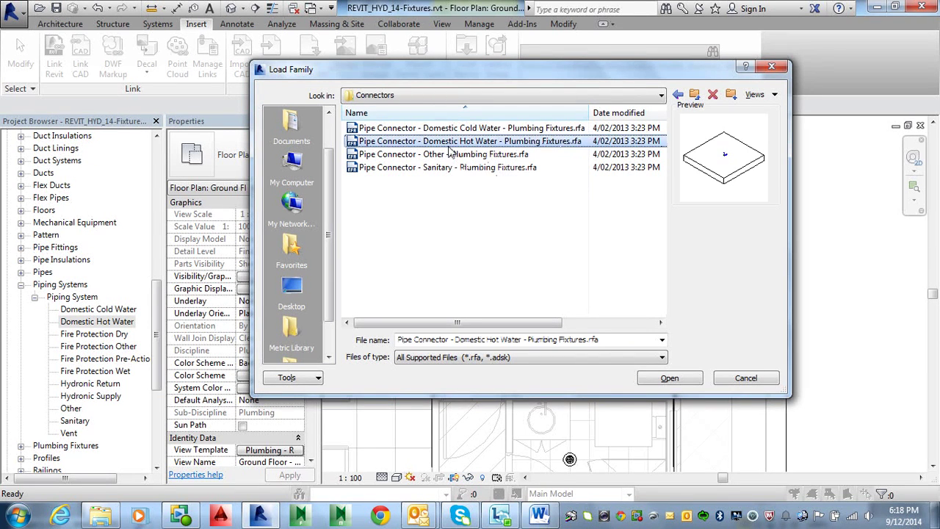
{"action": "left_click", "coordinate": [440, 128], "text": "ctrl"}
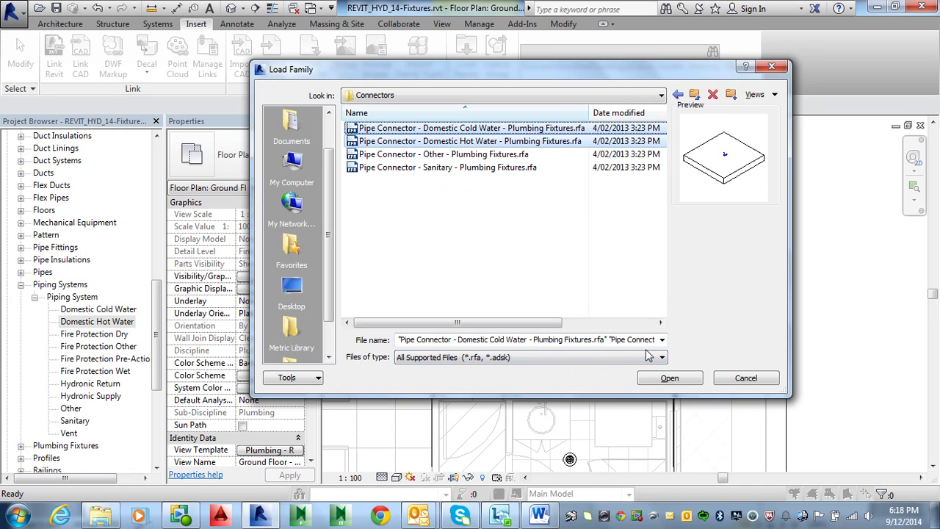
{"action": "key", "text": "Tab"}
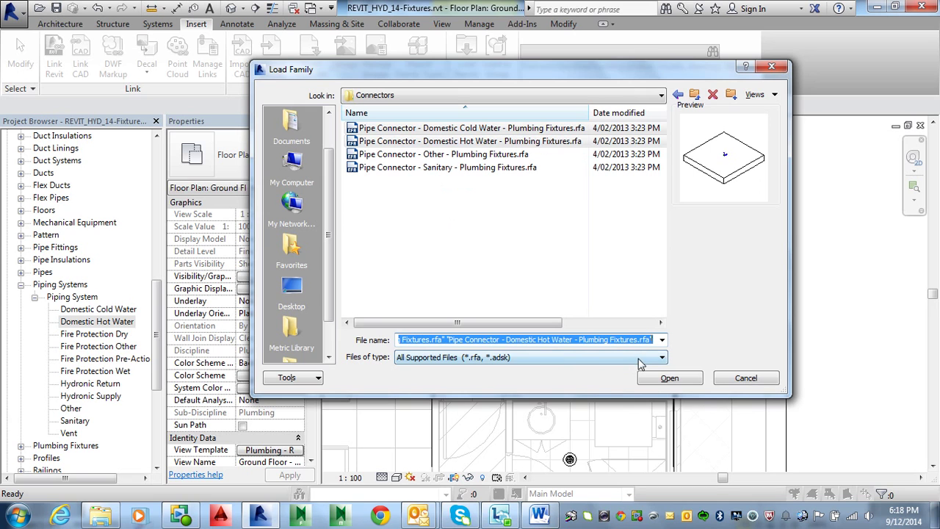
{"action": "left_click", "coordinate": [743, 379]}
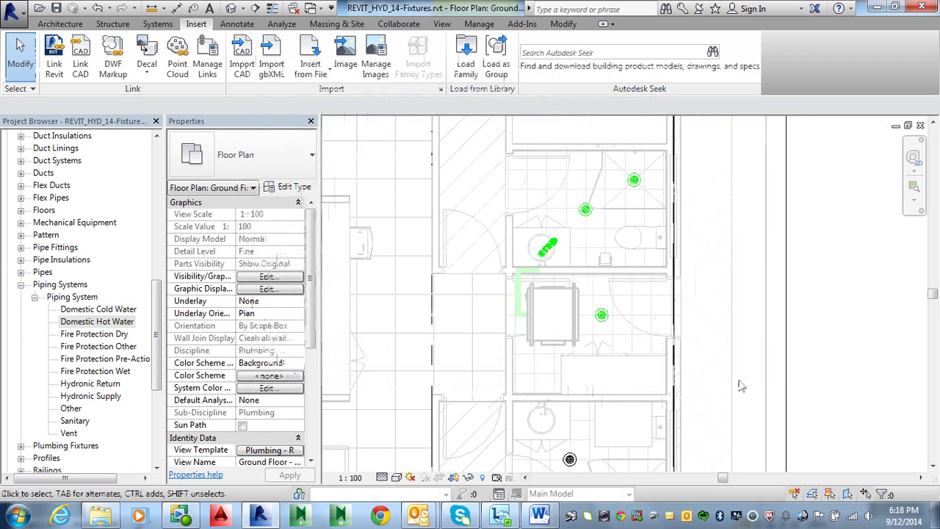
Review the properties of the Fire Protection Dry, Fire Protection Other and Sanitary piping system types
{"action": "left_click", "coordinate": [122, 336]}
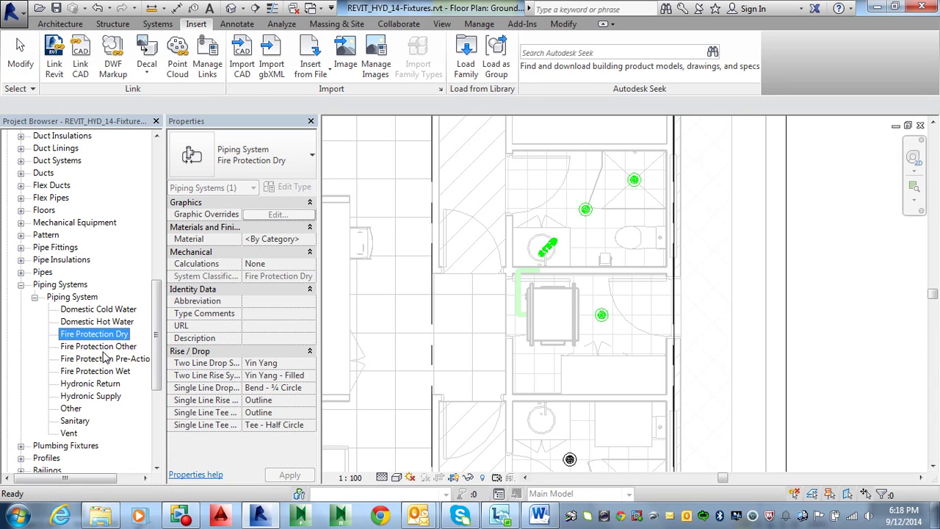
{"action": "left_click", "coordinate": [102, 346]}
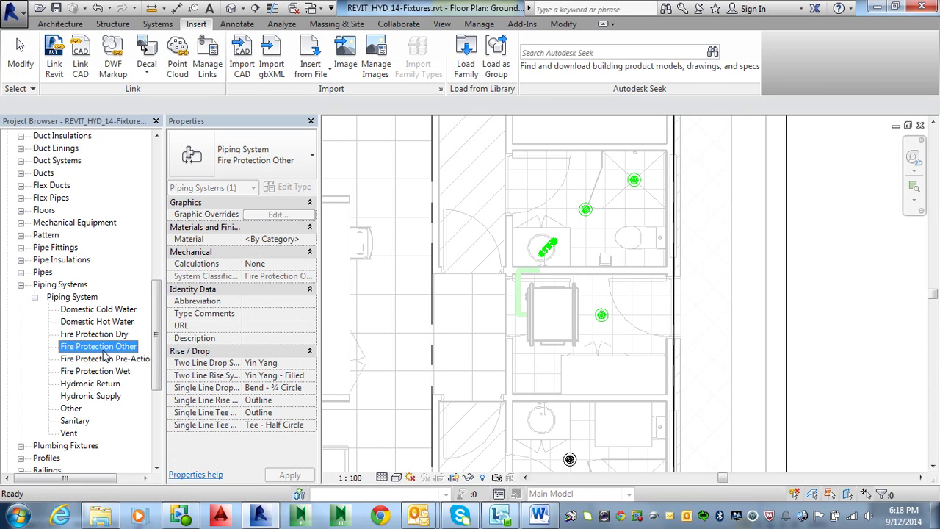
{"action": "left_click", "coordinate": [77, 421]}
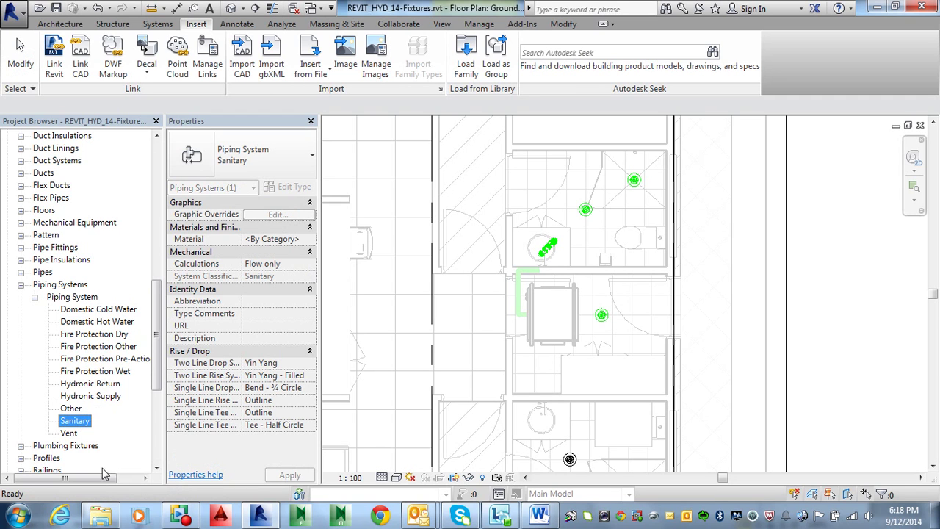
{"action": "mouse_move", "coordinate": [183, 518]}
{"action": "left_click", "coordinate": [446, 300]}
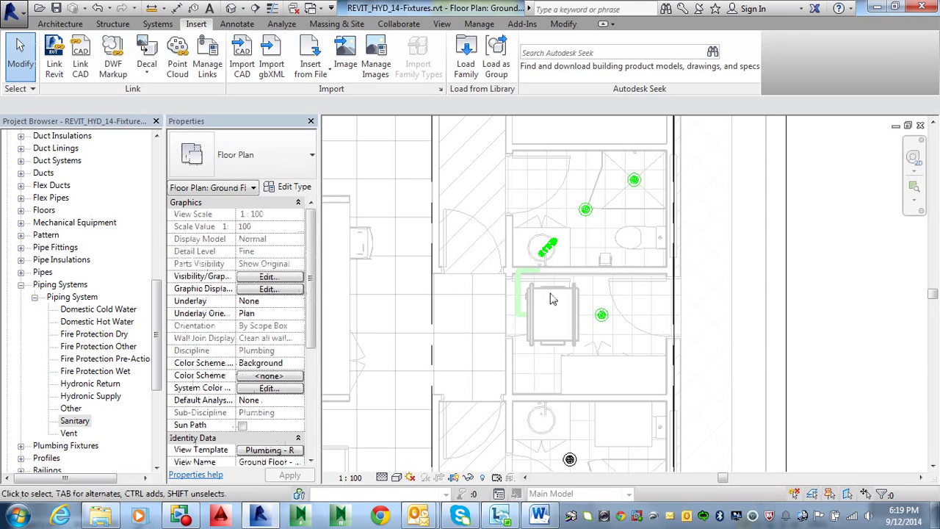
Switch to H-04.pdf in Adobe Reader, read the kitchen's dishwasher and sink water supply notes and pipe sizes, and return to Revit
{"action": "middle_click_drag", "start_coordinate": [517, 309], "coordinate": [630, 399]}
{"action": "scroll", "coordinate": [510, 292], "scroll_direction": "up", "scroll_amount": 4}
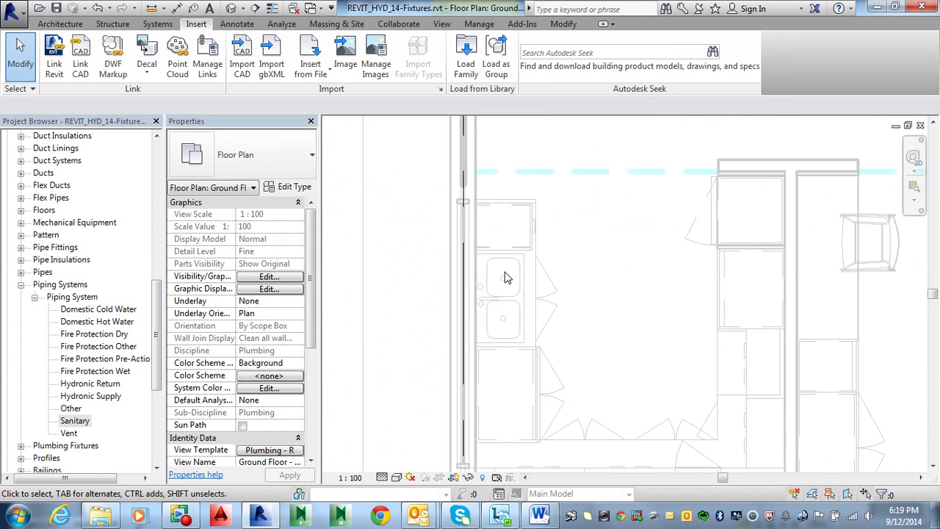
{"action": "middle_click_drag", "start_coordinate": [500, 286], "coordinate": [614, 268]}
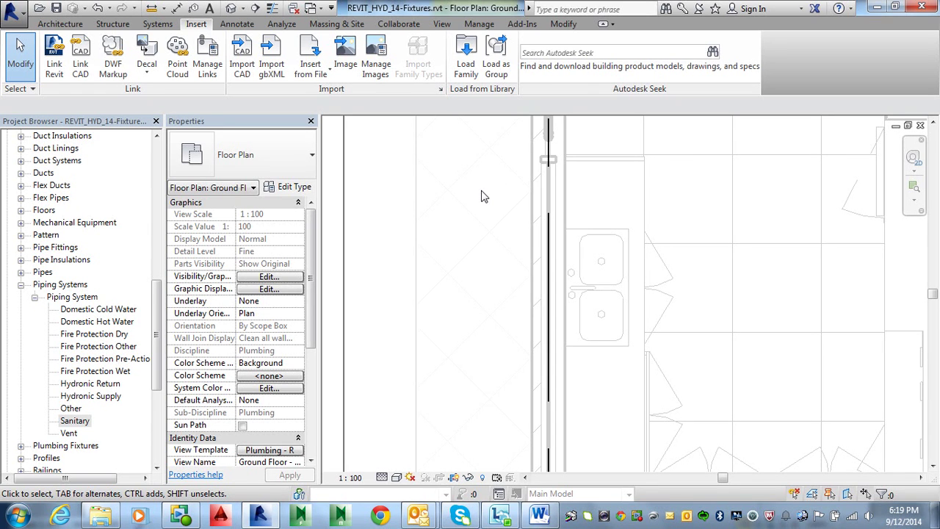
{"action": "key", "text": "alt"}
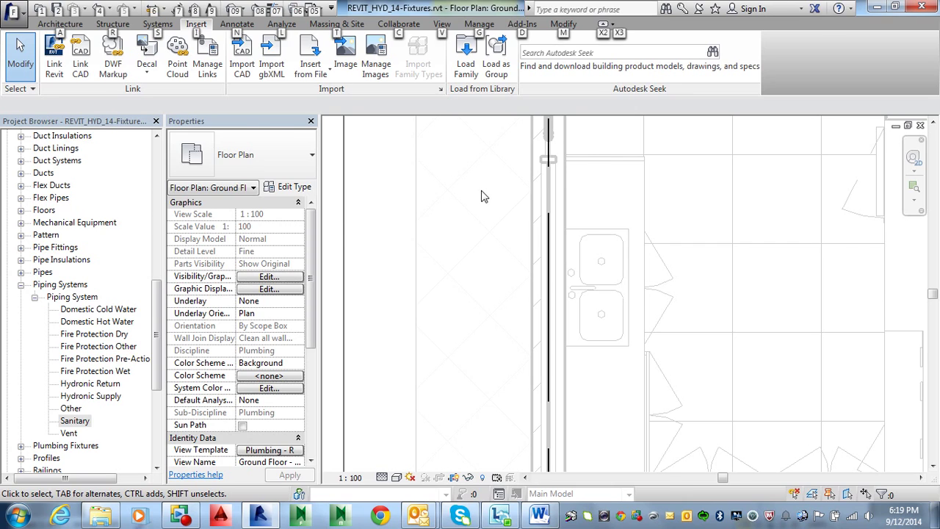
{"action": "key", "text": "alt+Tab"}
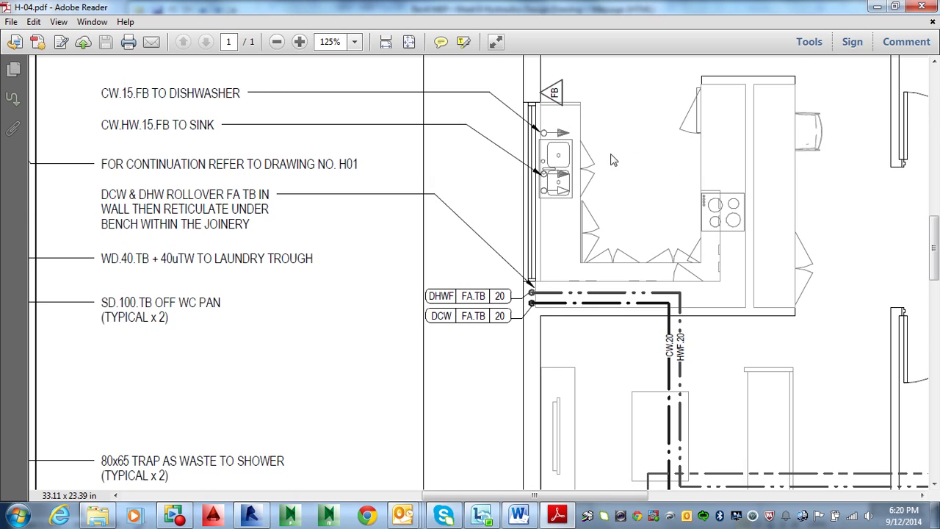
{"action": "triple_click", "coordinate": [121, 94]}
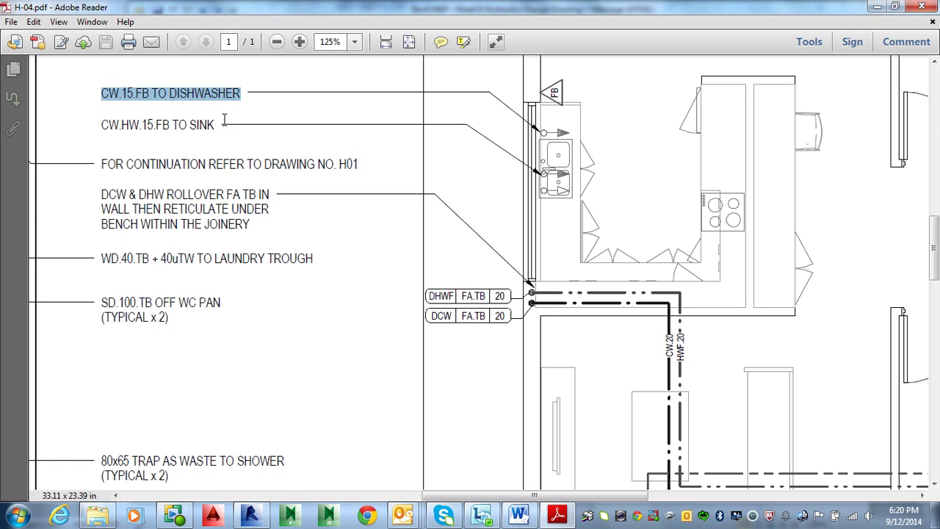
{"action": "left_click", "coordinate": [159, 96]}
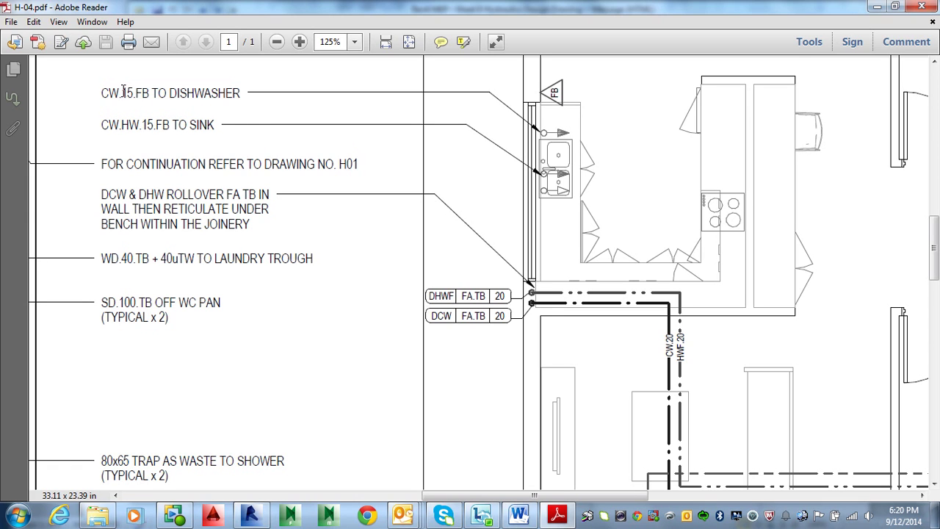
{"action": "left_click_drag", "start_coordinate": [122, 92], "coordinate": [134, 92]}
{"action": "left_click_drag", "start_coordinate": [144, 125], "coordinate": [157, 125]}
{"action": "left_click", "coordinate": [262, 518]}
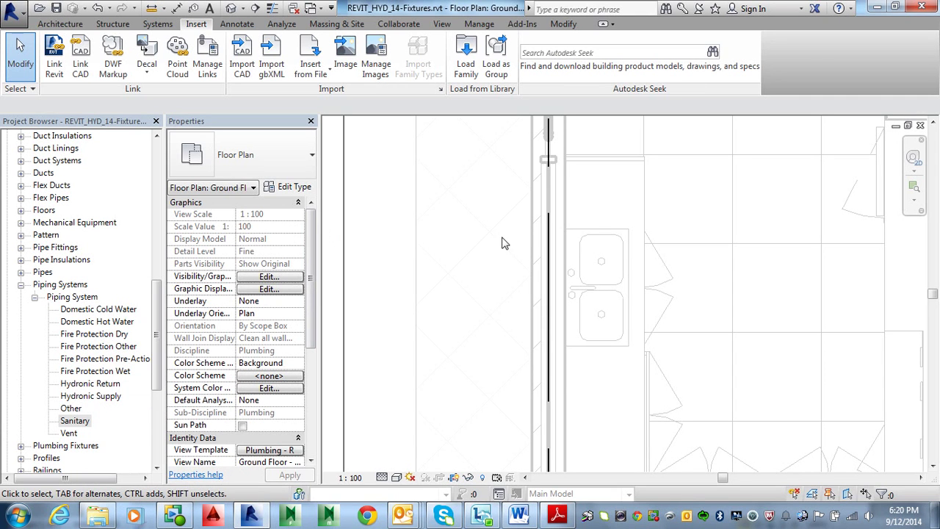
Move the building section line from the bathroom side of the plan to the kitchen sink wall and open its section view
{"action": "scroll", "coordinate": [464, 262], "scroll_direction": "down", "scroll_amount": 1}
{"action": "scroll", "coordinate": [464, 262], "scroll_direction": "down", "scroll_amount": 1}
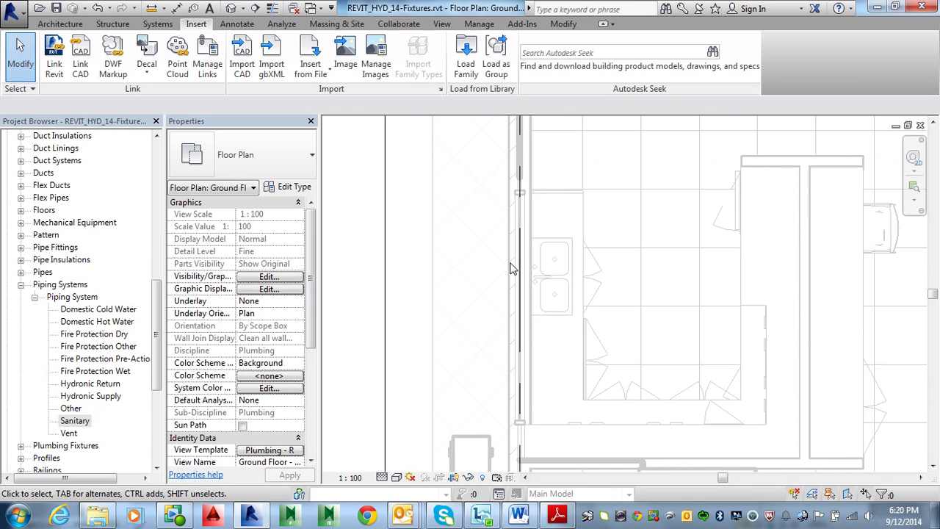
{"action": "scroll", "coordinate": [516, 243], "scroll_direction": "down", "scroll_amount": 3}
{"action": "scroll", "coordinate": [550, 255], "scroll_direction": "down", "scroll_amount": 3}
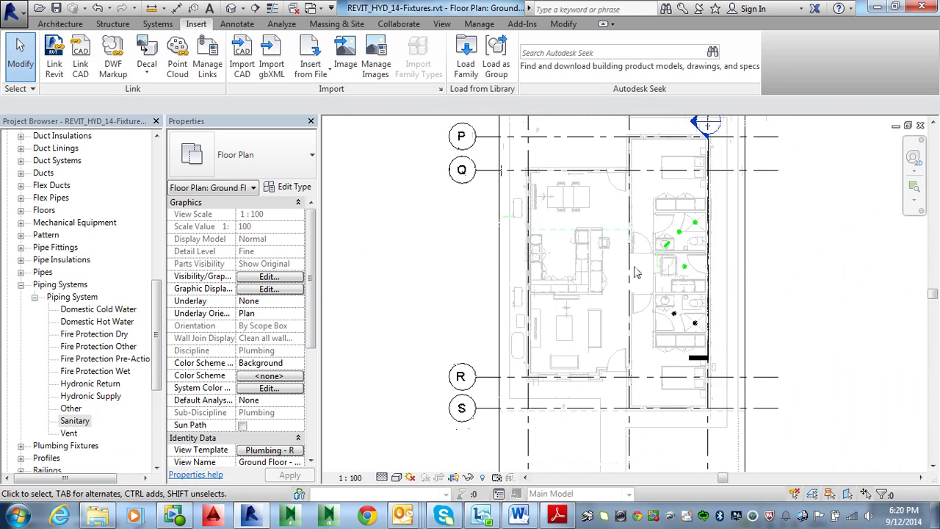
{"action": "left_click_drag", "start_coordinate": [695, 187], "coordinate": [557, 204]}
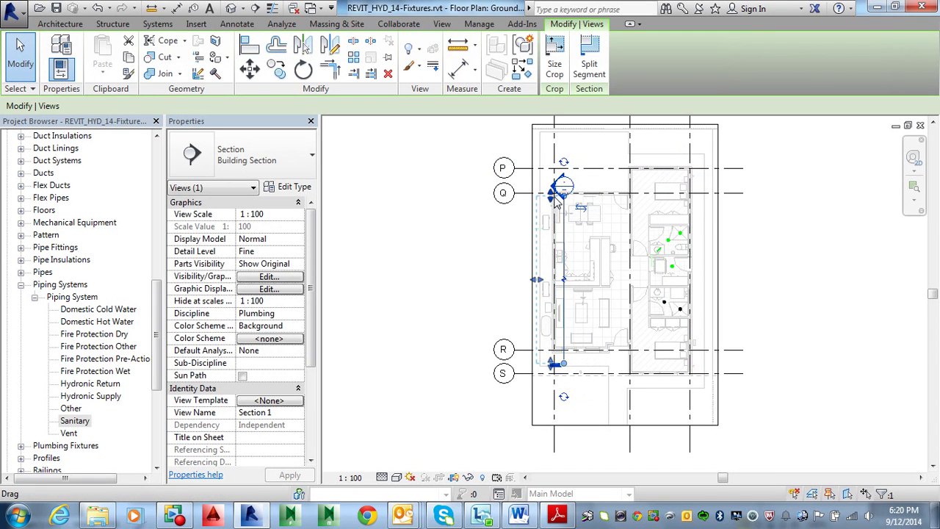
{"action": "right_click", "coordinate": [556, 204]}
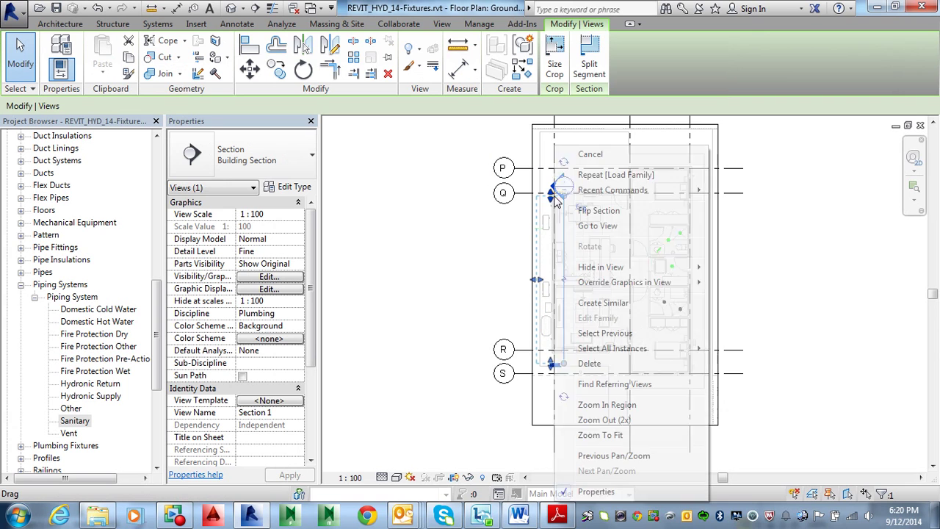
{"action": "left_click", "coordinate": [602, 226]}
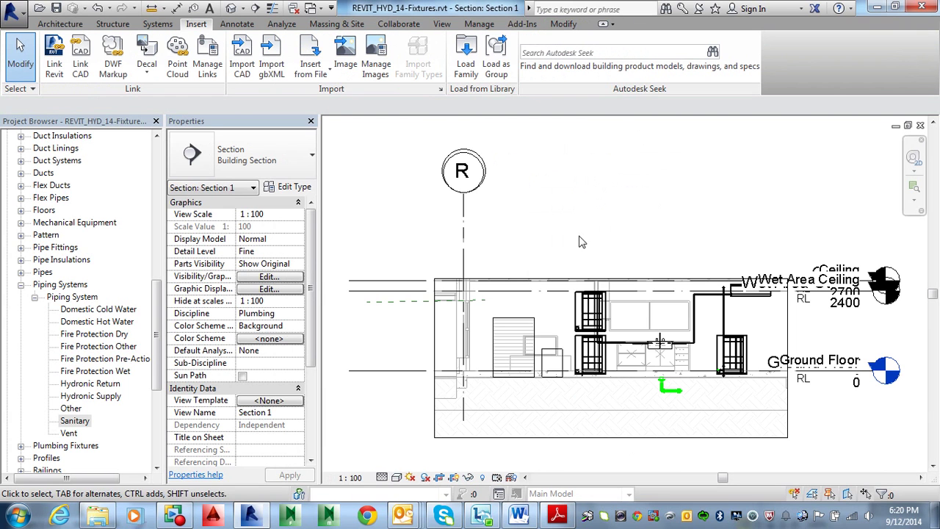
{"action": "scroll", "coordinate": [660, 342], "scroll_direction": "up", "scroll_amount": 3}
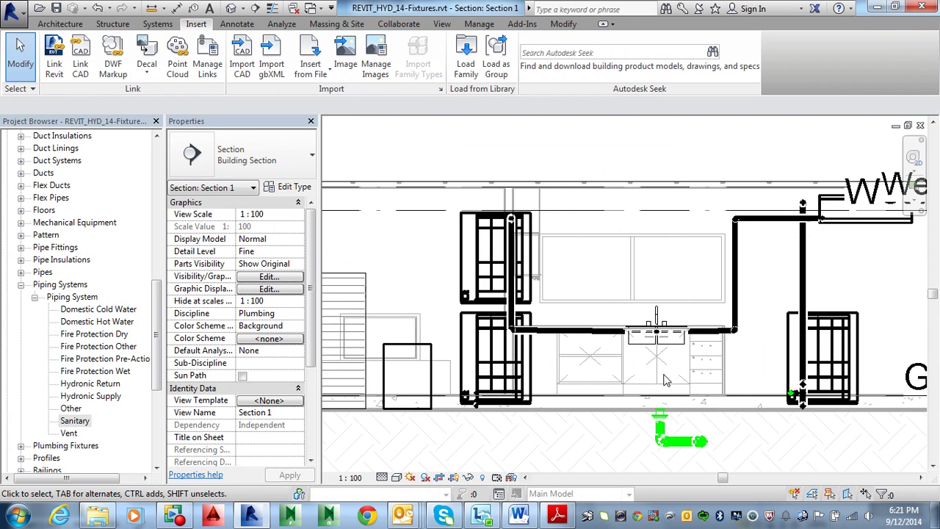
{"action": "scroll", "coordinate": [621, 363], "scroll_direction": "up", "scroll_amount": 2}
{"action": "scroll", "coordinate": [592, 338], "scroll_direction": "up", "scroll_amount": 2}
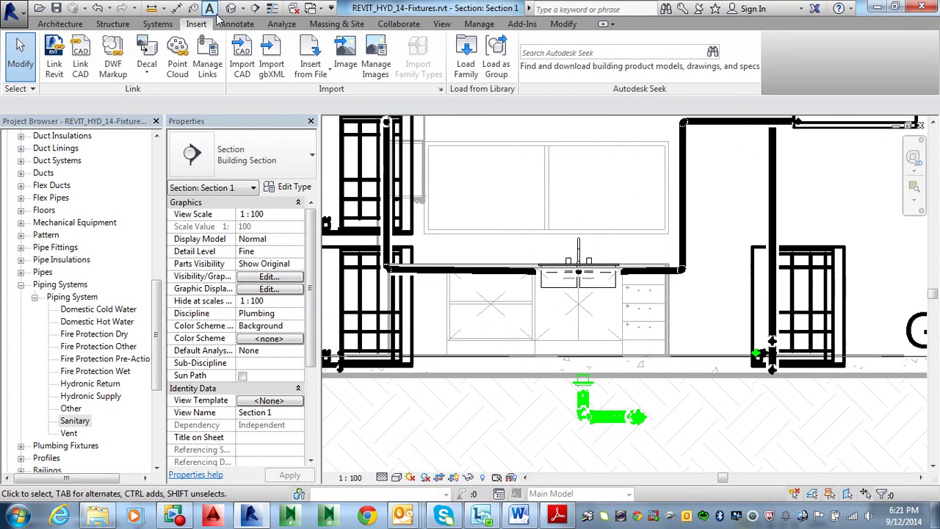
{"action": "left_click", "coordinate": [154, 9]}
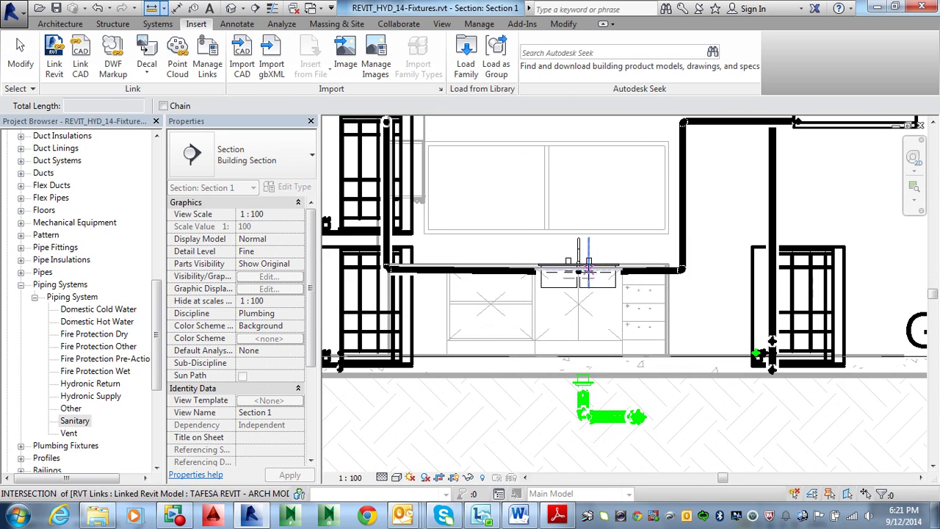
{"action": "scroll", "coordinate": [582, 283], "scroll_direction": "up", "scroll_amount": 2}
{"action": "scroll", "coordinate": [582, 283], "scroll_direction": "up", "scroll_amount": 3}
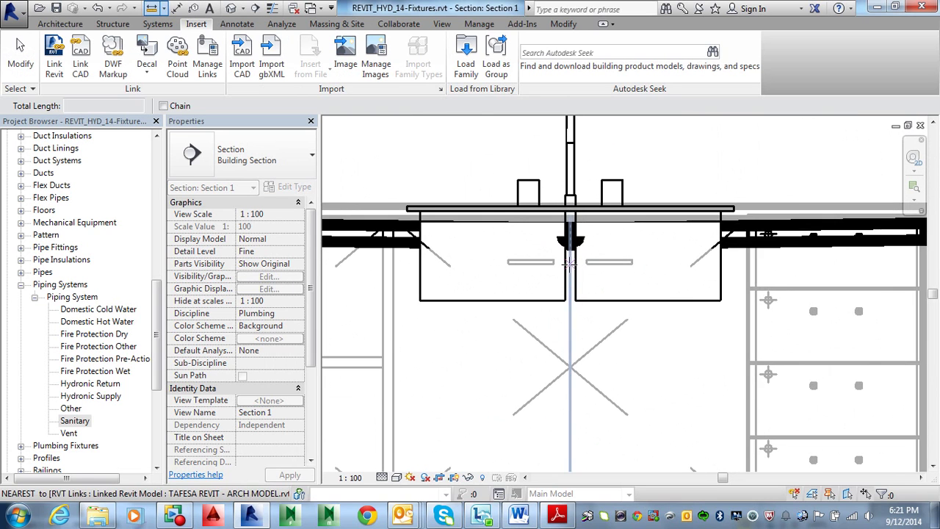
{"action": "left_click", "coordinate": [473, 211]}
{"action": "scroll", "coordinate": [487, 314], "scroll_direction": "down", "scroll_amount": 2}
{"action": "middle_click_drag", "start_coordinate": [492, 363], "coordinate": [477, 243]}
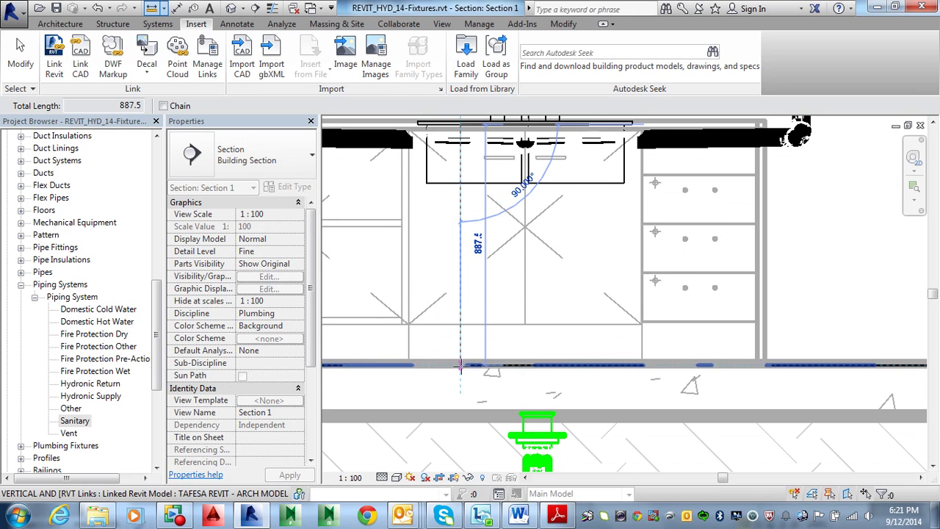
{"action": "scroll", "coordinate": [460, 366], "scroll_direction": "down", "scroll_amount": 3}
{"action": "middle_click_drag", "start_coordinate": [470, 375], "coordinate": [476, 277]}
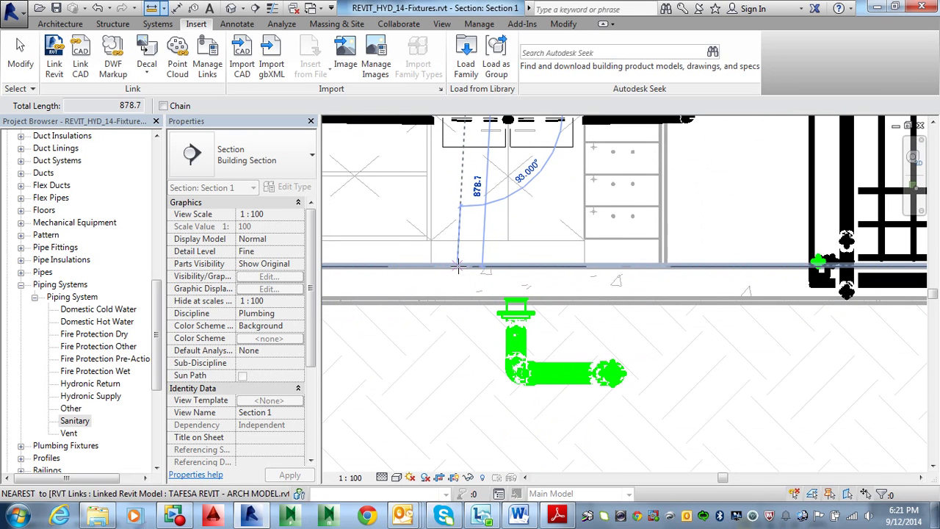
{"action": "key", "text": "Escape"}
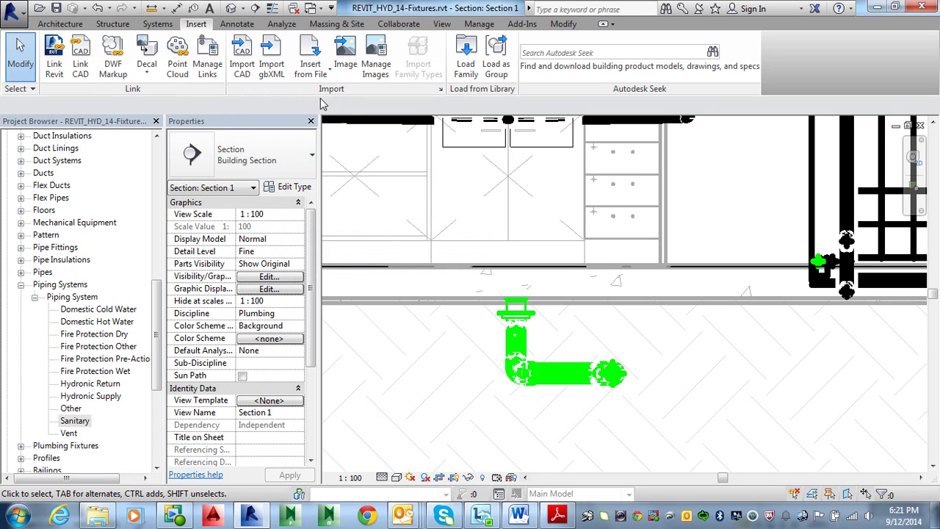
Measure the vertical height from the ground floor line up to the top of the kitchen sink
{"action": "left_click", "coordinate": [152, 8]}
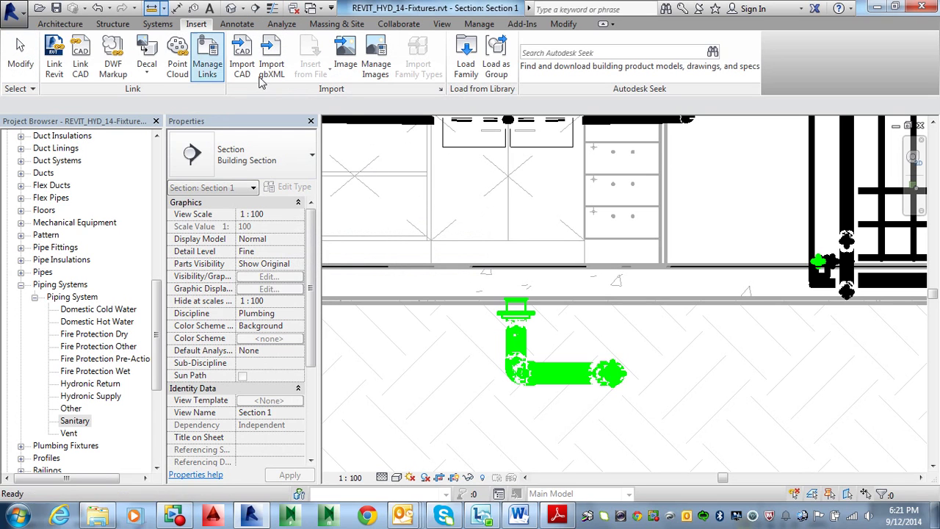
{"action": "left_click", "coordinate": [448, 265]}
{"action": "scroll", "coordinate": [447, 202], "scroll_direction": "down", "scroll_amount": 1}
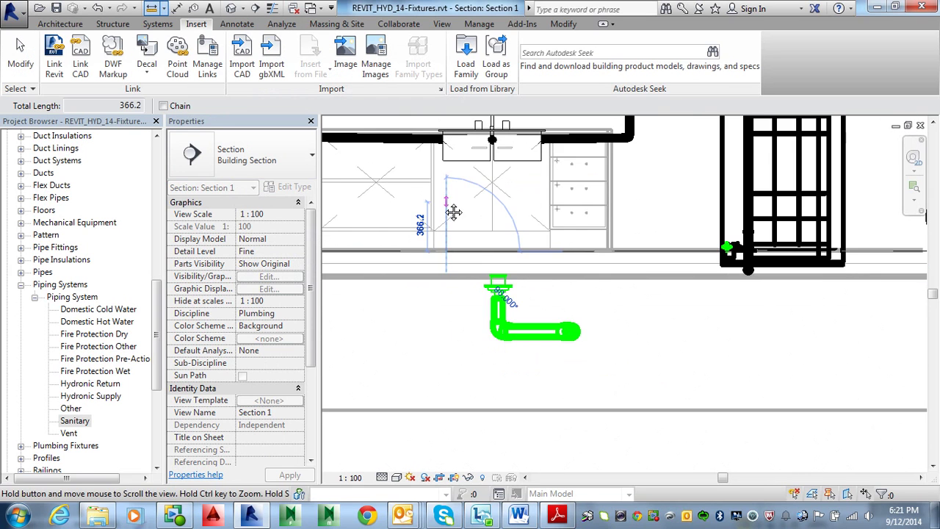
{"action": "scroll", "coordinate": [452, 244], "scroll_direction": "up", "scroll_amount": 5}
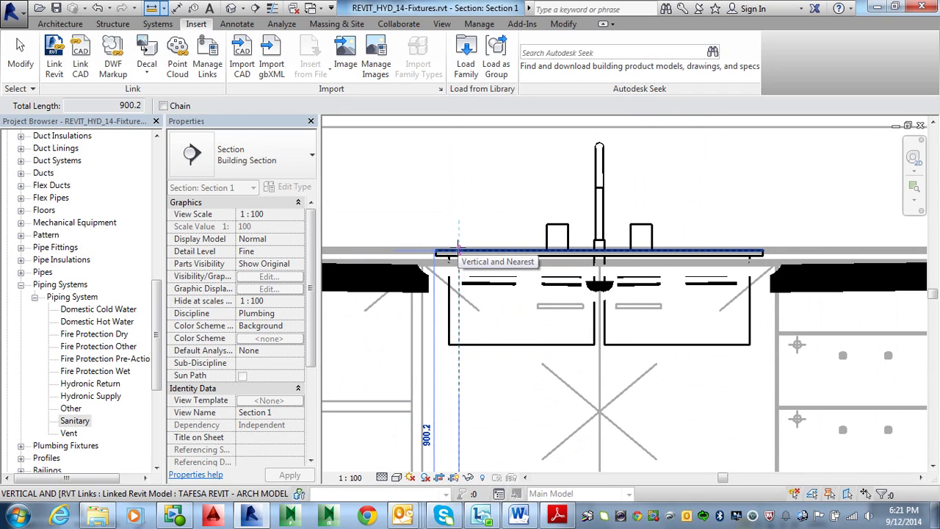
{"action": "left_click", "coordinate": [459, 250]}
{"action": "key", "text": "Escape"}
{"action": "key", "text": "Escape"}
{"action": "scroll", "coordinate": [438, 330], "scroll_direction": "down", "scroll_amount": 2}
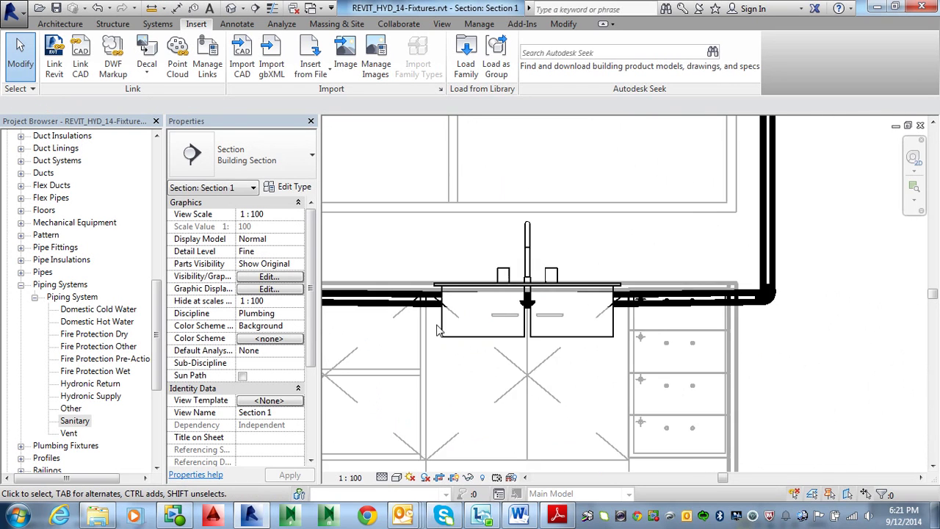
{"action": "scroll", "coordinate": [438, 330], "scroll_direction": "down", "scroll_amount": 1}
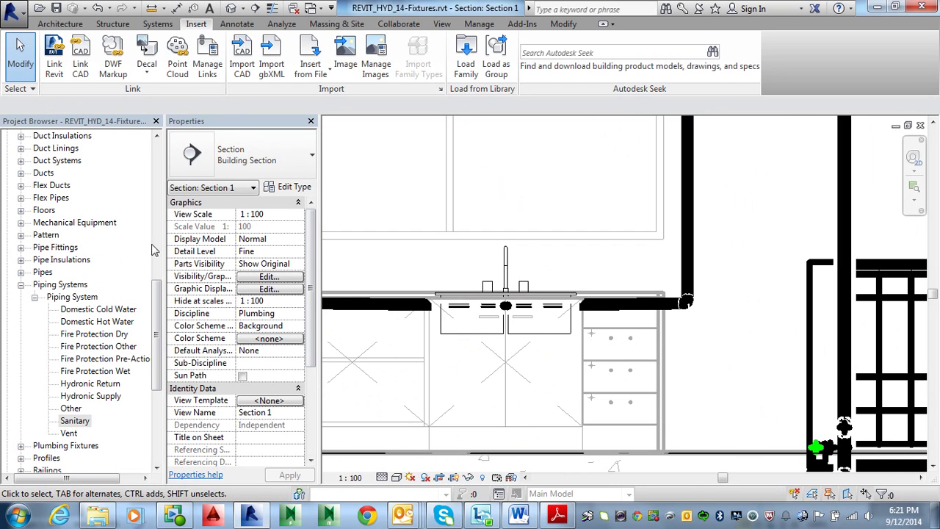
Close the Section 1 view to return to the Ground Floor - Reticulation plan and bring up the building systems tools
{"action": "left_click_drag", "start_coordinate": [157, 301], "coordinate": [170, 138]}
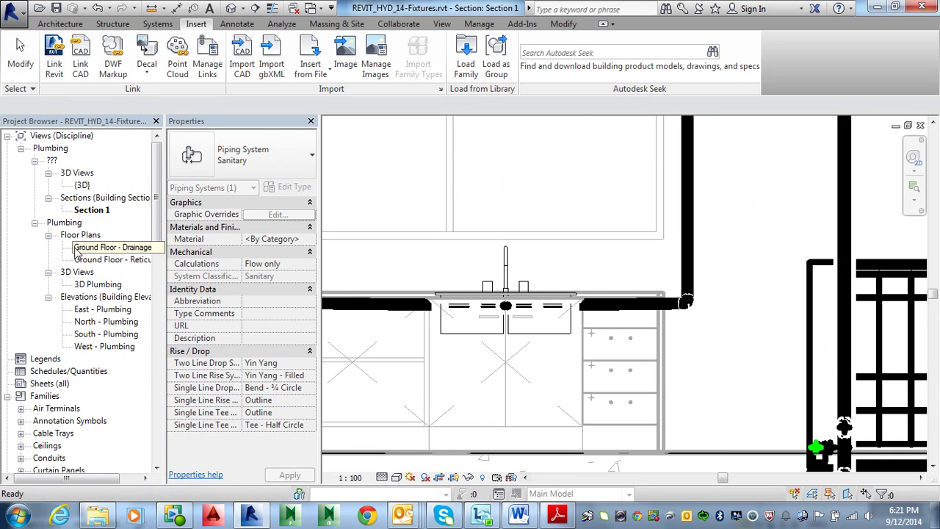
{"action": "left_click", "coordinate": [920, 128]}
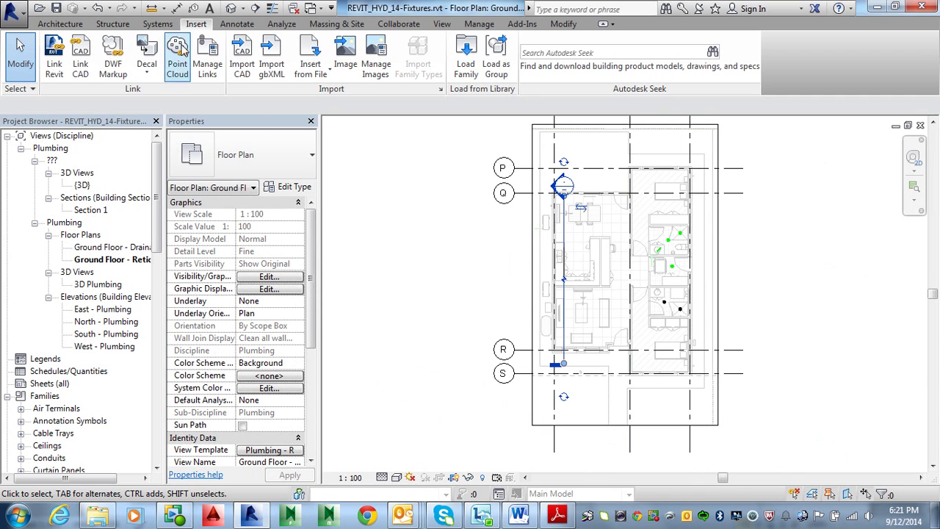
{"action": "left_click", "coordinate": [158, 23]}
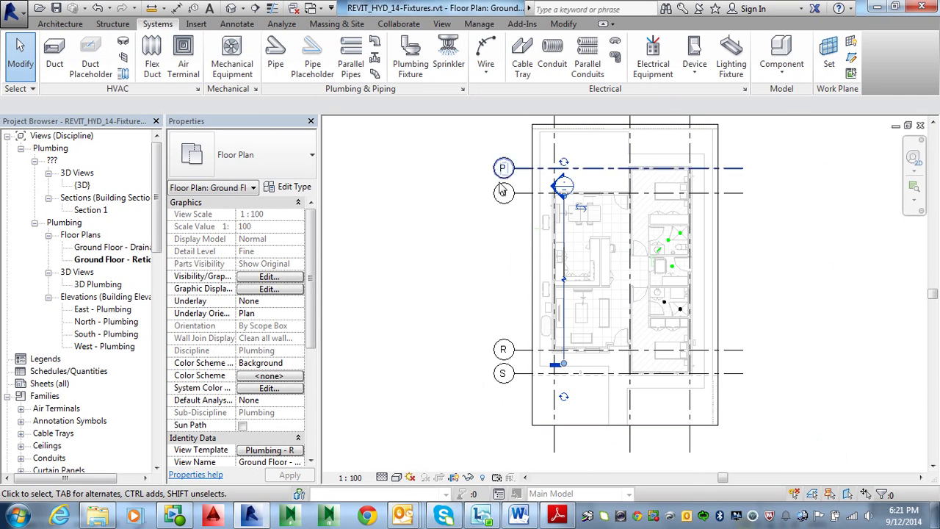
Place a Standard Domestic Hot Water pipe connector at elevation 900 on the wall face behind the kitchen sink's lower tap
{"action": "scroll", "coordinate": [540, 258], "scroll_direction": "up", "scroll_amount": 5}
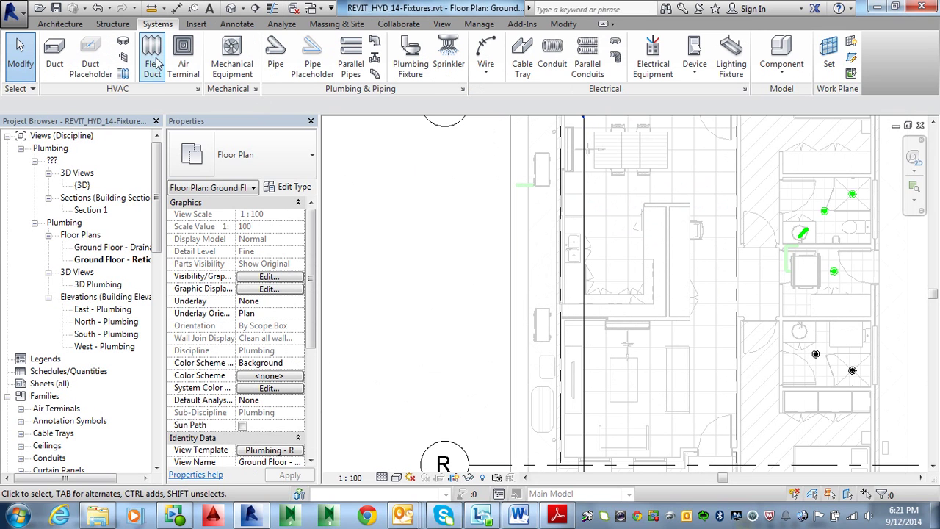
{"action": "left_click", "coordinate": [415, 64]}
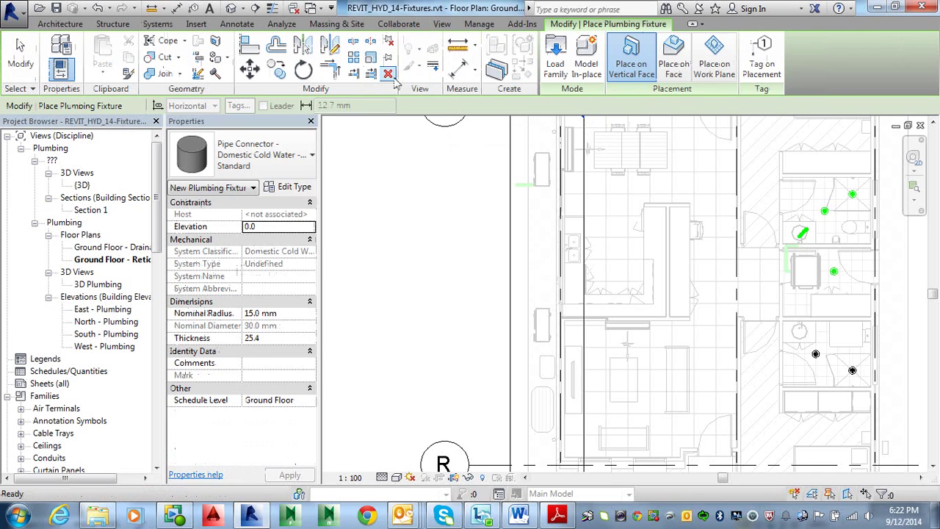
{"action": "left_click", "coordinate": [273, 144]}
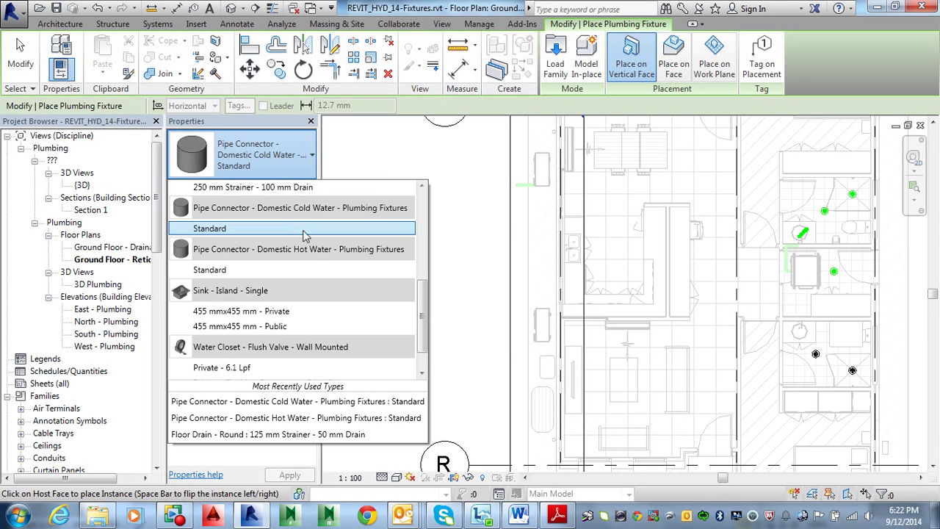
{"action": "left_click", "coordinate": [258, 270]}
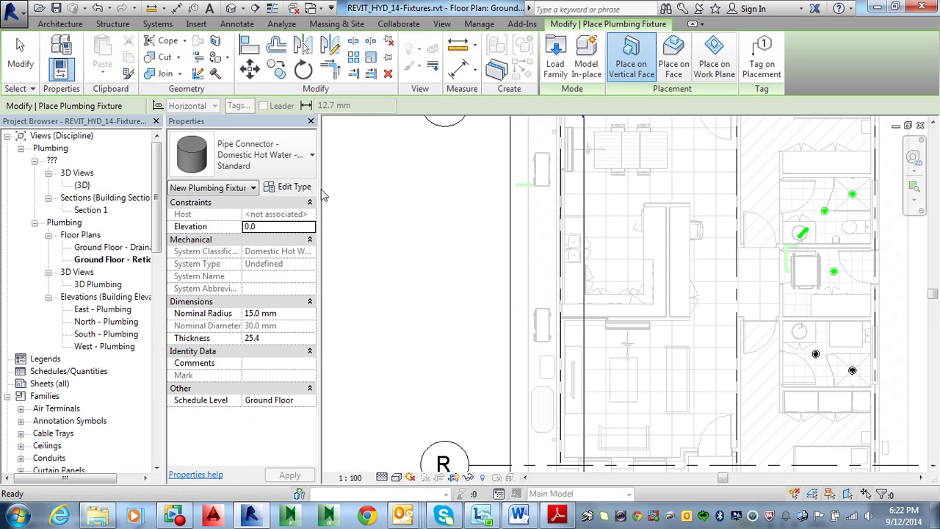
{"action": "left_click", "coordinate": [621, 71]}
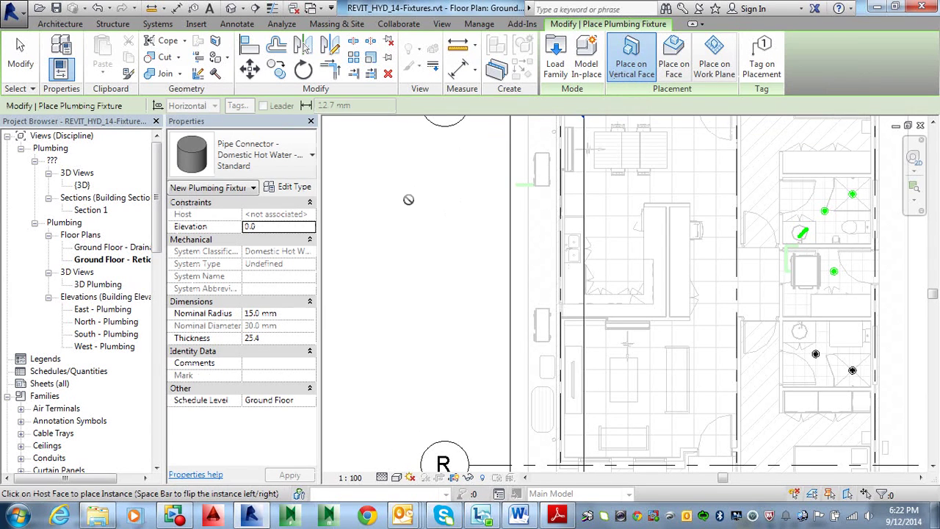
{"action": "left_click", "coordinate": [270, 227]}
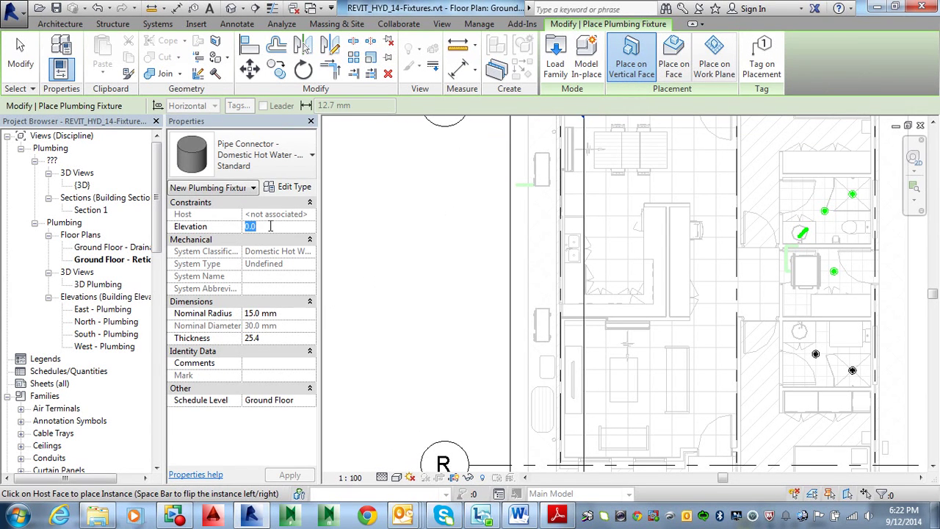
{"action": "type", "text": "900"}
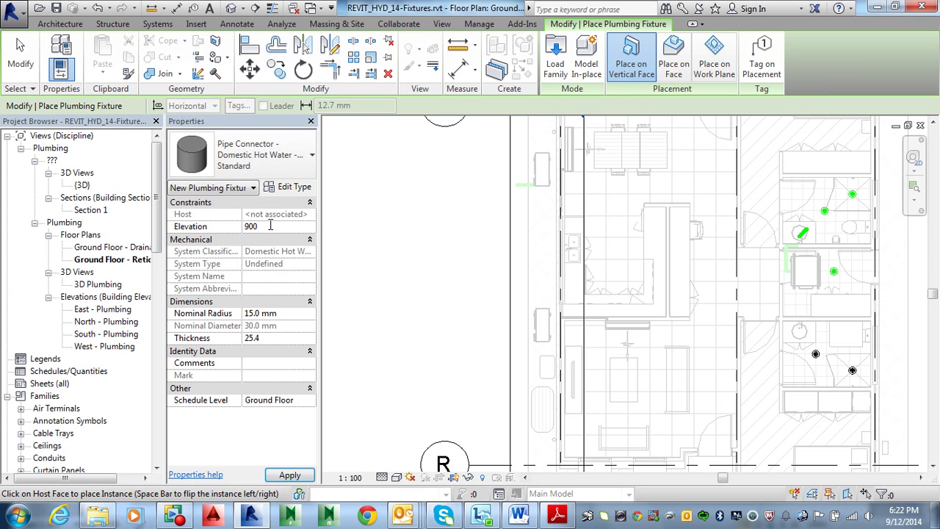
{"action": "scroll", "coordinate": [576, 257], "scroll_direction": "up", "scroll_amount": 5}
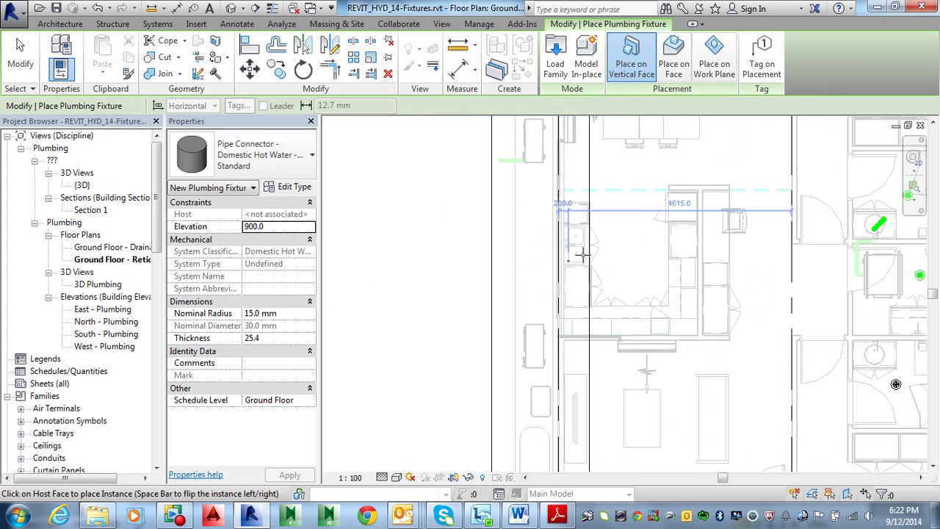
{"action": "scroll", "coordinate": [575, 257], "scroll_direction": "up", "scroll_amount": 4}
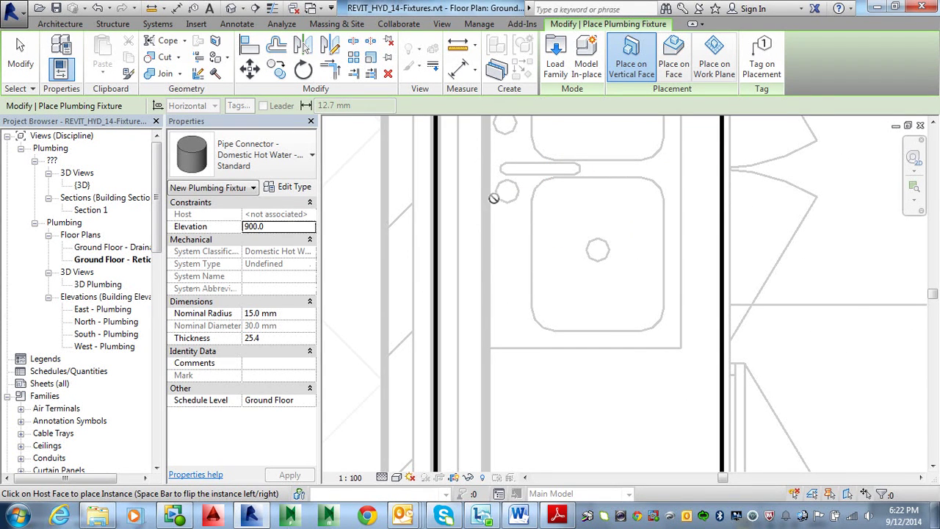
{"action": "scroll", "coordinate": [488, 197], "scroll_direction": "up", "scroll_amount": 2}
{"action": "scroll", "coordinate": [488, 197], "scroll_direction": "up", "scroll_amount": 1}
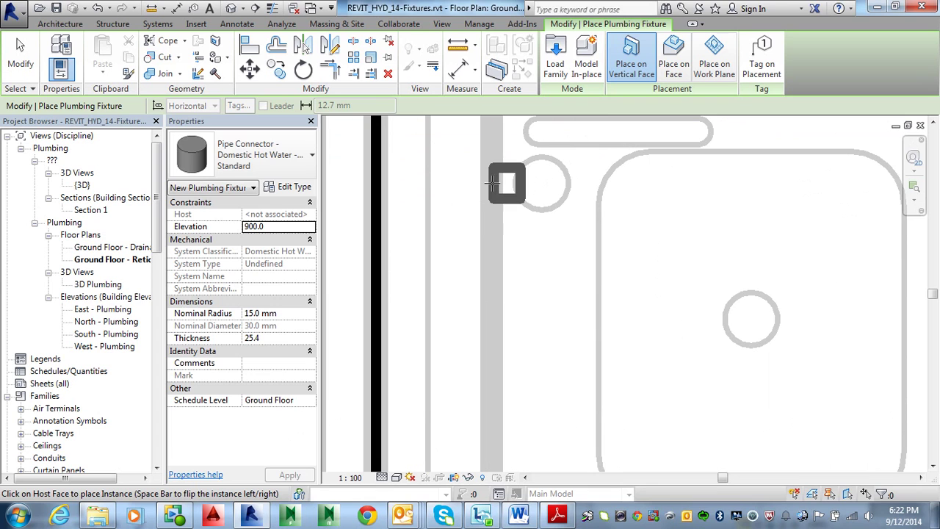
{"action": "left_click", "coordinate": [494, 184]}
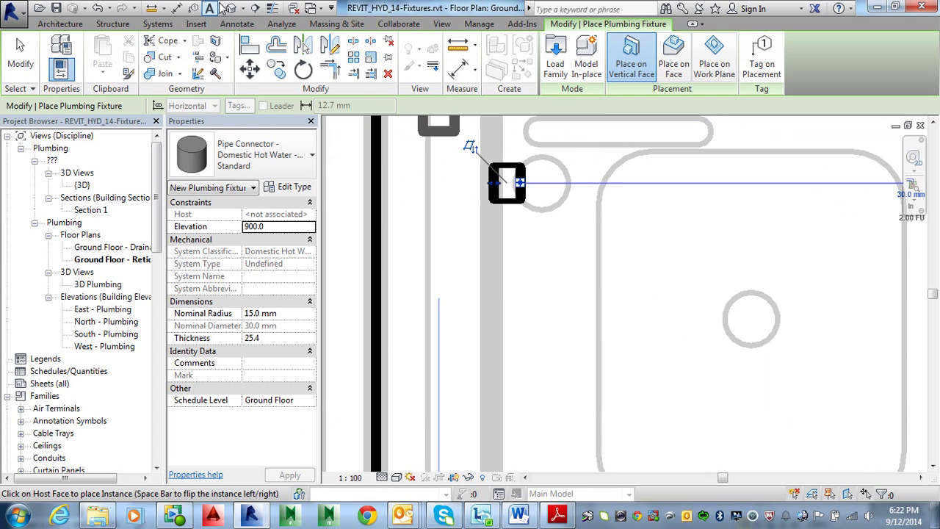
Switch the display to thin lines and place a second hot water pipe connector on the wall behind the sink's upper tap
{"action": "left_click", "coordinate": [272, 8]}
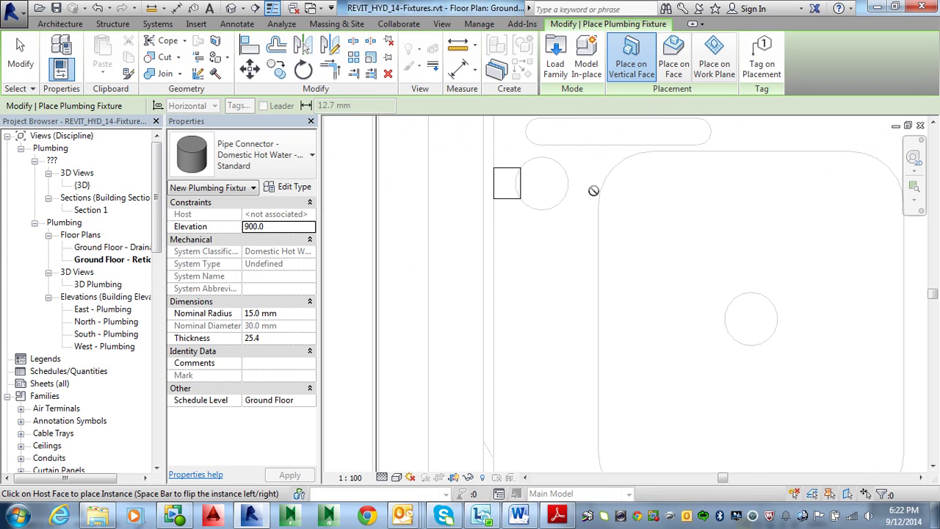
{"action": "middle_click_drag", "start_coordinate": [602, 198], "coordinate": [598, 311]}
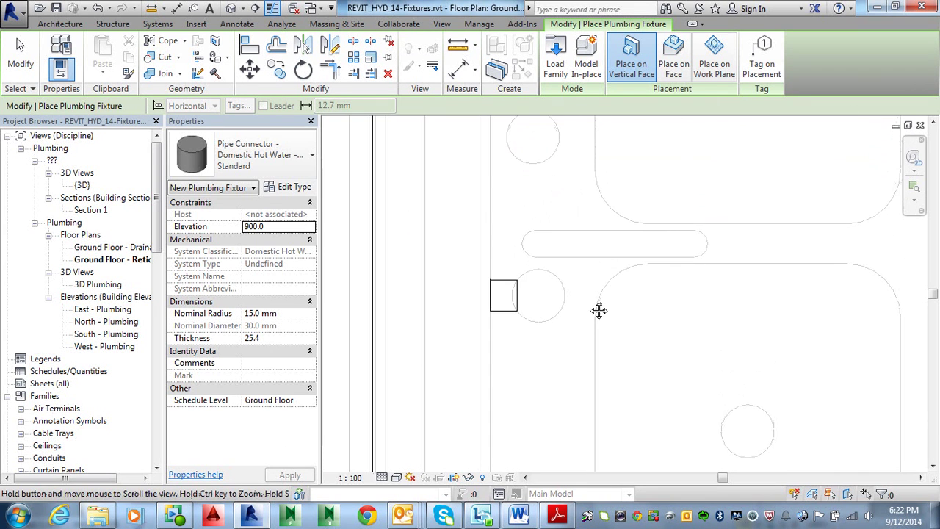
{"action": "middle_click_drag", "start_coordinate": [582, 198], "coordinate": [590, 378]}
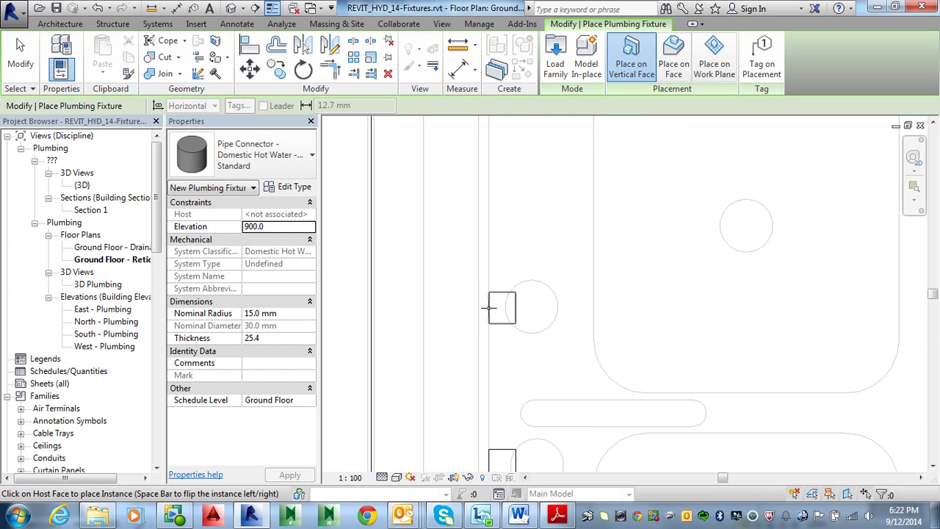
{"action": "middle_click_drag", "start_coordinate": [504, 306], "coordinate": [518, 457]}
{"action": "scroll", "coordinate": [594, 292], "scroll_direction": "down", "scroll_amount": 5}
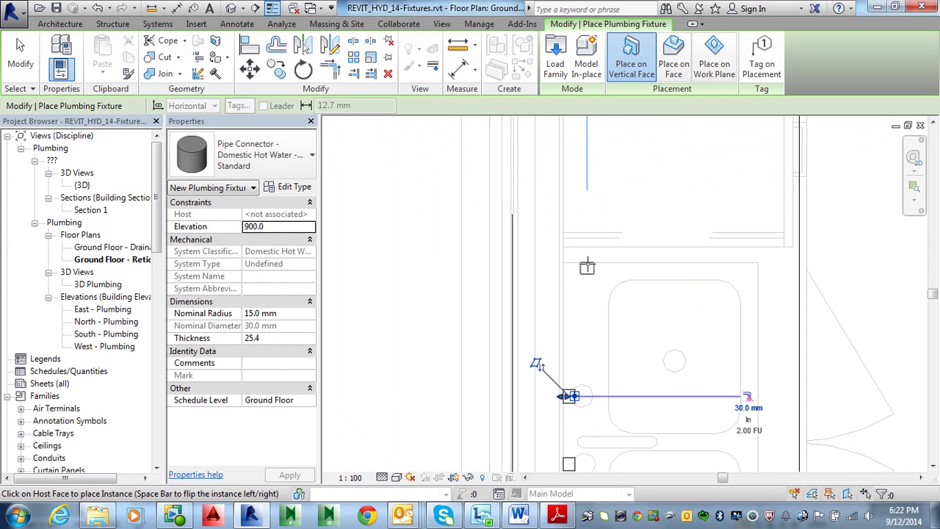
{"action": "middle_click_drag", "start_coordinate": [595, 295], "coordinate": [570, 428]}
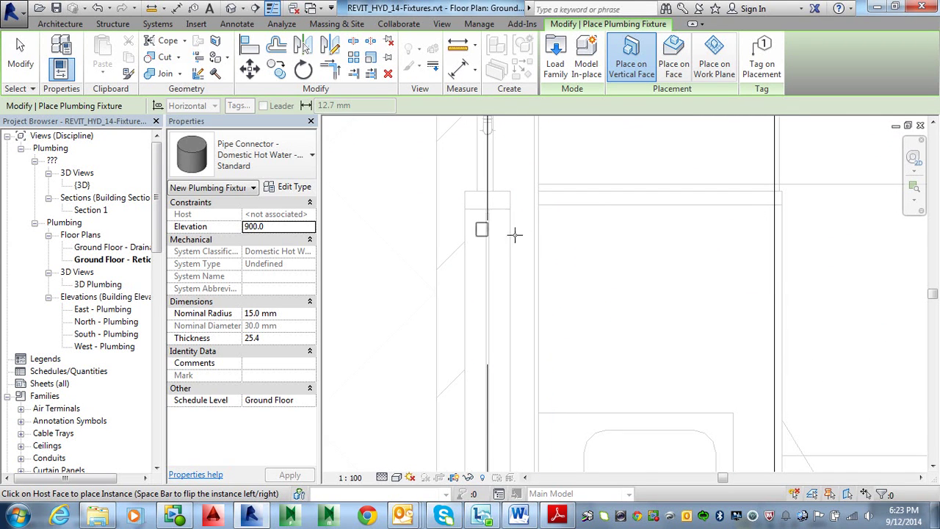
{"action": "scroll", "coordinate": [518, 239], "scroll_direction": "down", "scroll_amount": 1}
{"action": "scroll", "coordinate": [564, 306], "scroll_direction": "down", "scroll_amount": 1}
{"action": "middle_click_drag", "start_coordinate": [578, 309], "coordinate": [563, 244]}
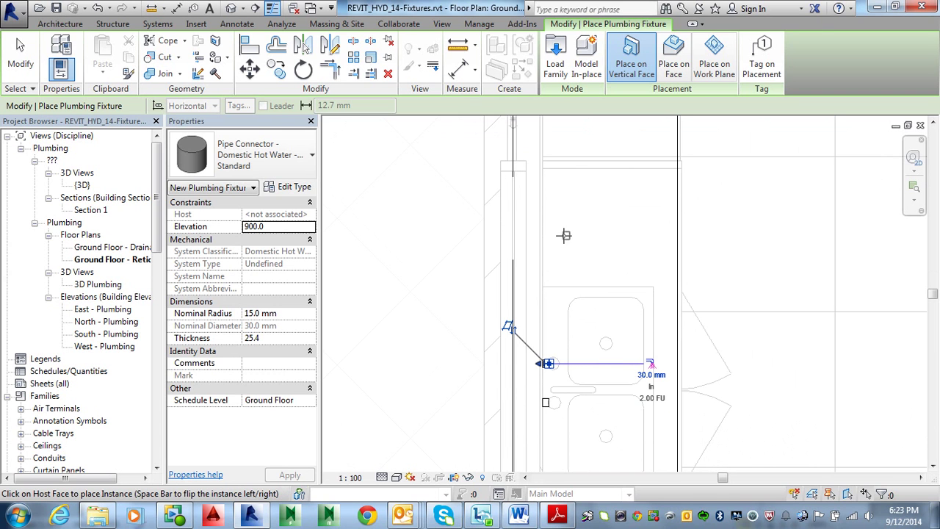
{"action": "key", "text": "Escape"}
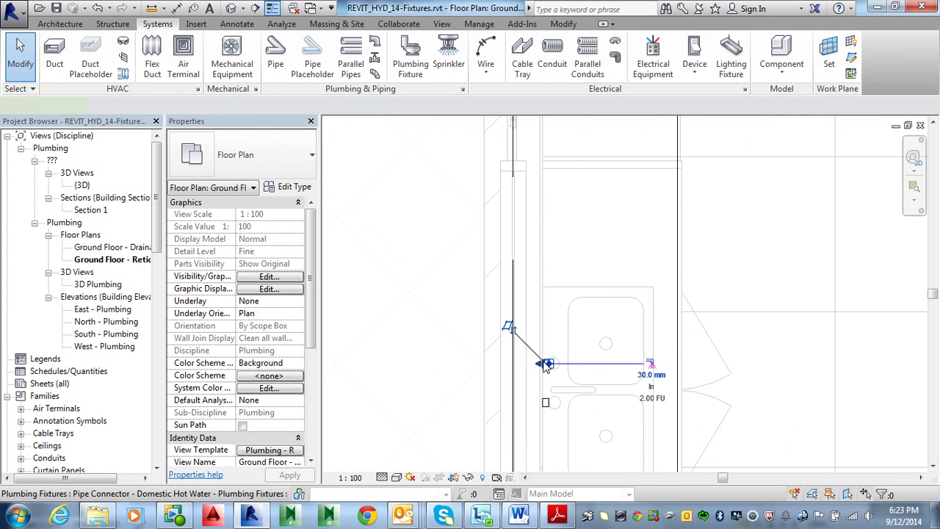
Change the pipe connector at the sink's upper tap to the Standard Domestic Cold Water type
{"action": "left_click", "coordinate": [544, 365]}
{"action": "left_click", "coordinate": [279, 165]}
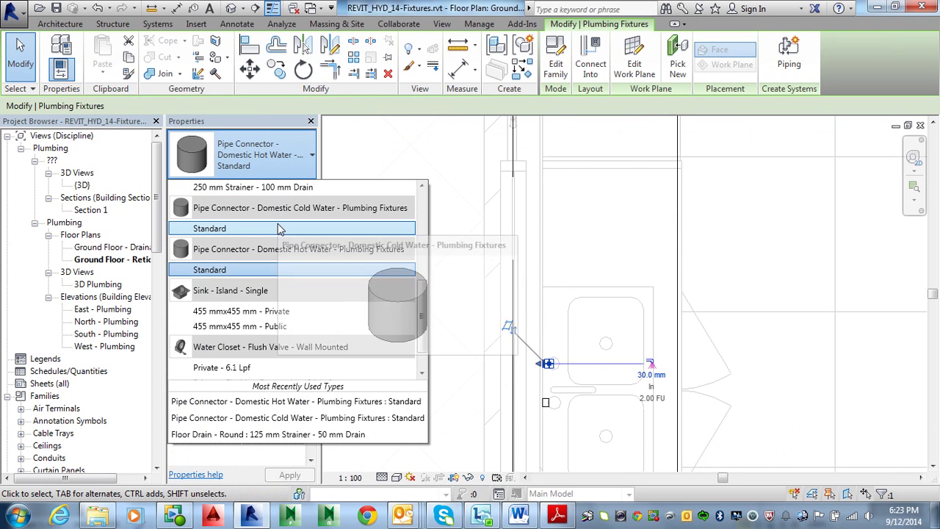
{"action": "left_click", "coordinate": [279, 228]}
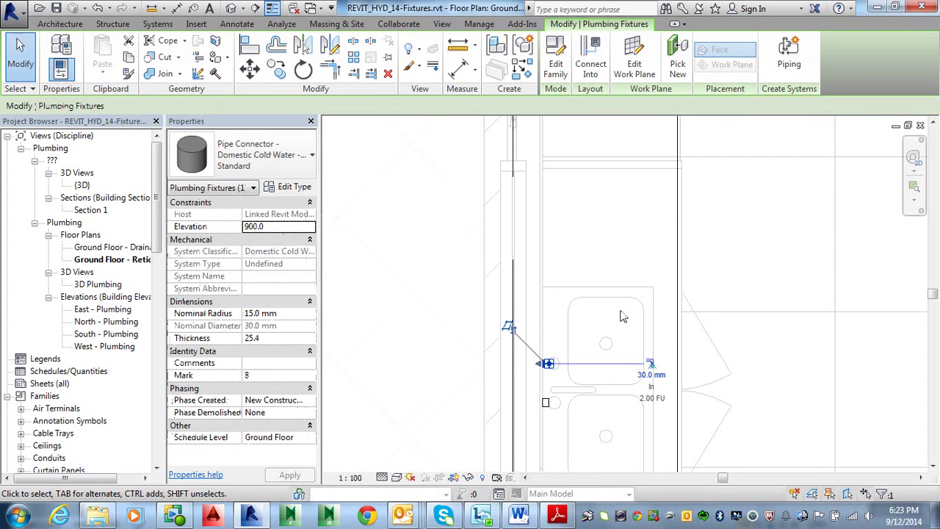
{"action": "key", "text": "Escape"}
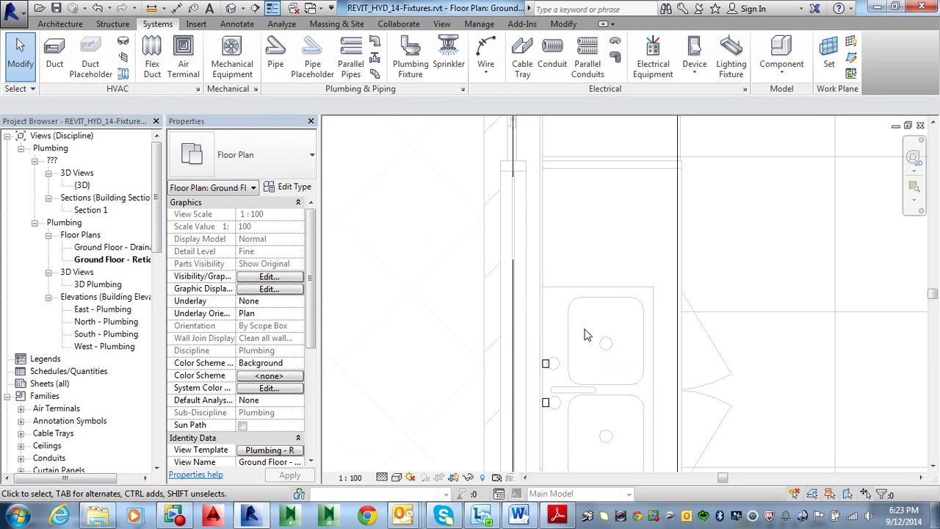
Check the properties of the two kitchen sink pipe connectors, including type, elevation and nominal size
{"action": "left_click", "coordinate": [545, 363]}
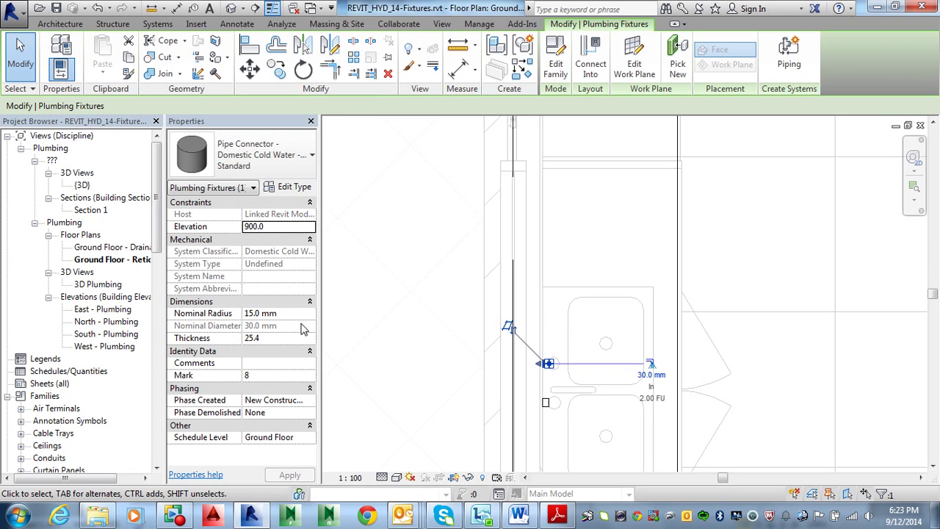
{"action": "left_click", "coordinate": [351, 378]}
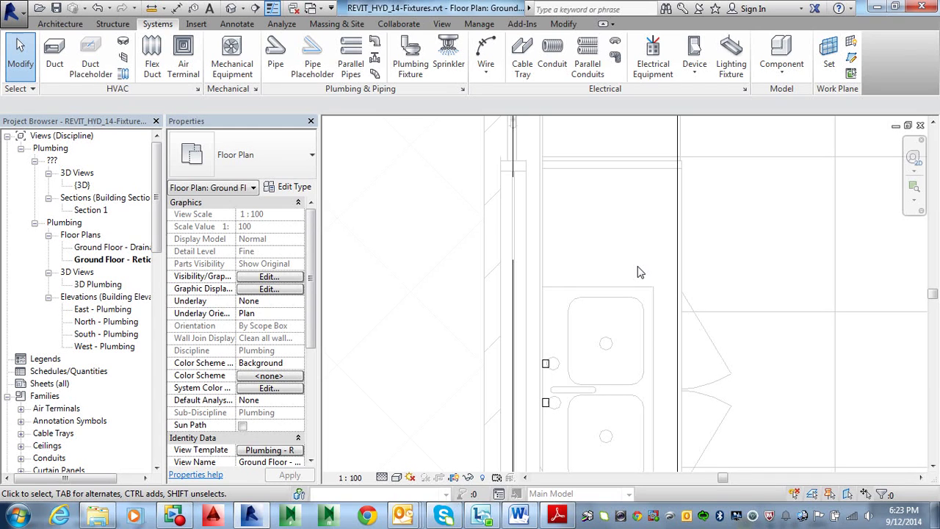
{"action": "left_click", "coordinate": [545, 364]}
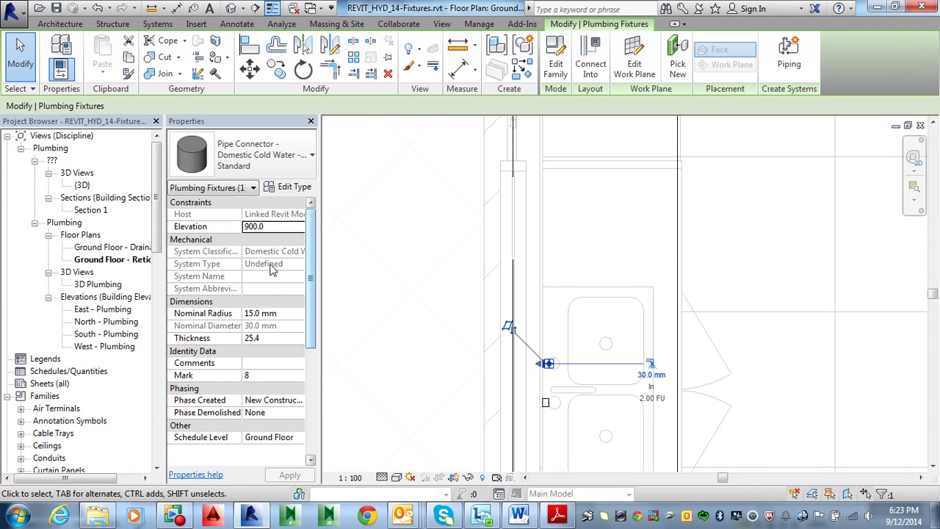
{"action": "left_click", "coordinate": [269, 226]}
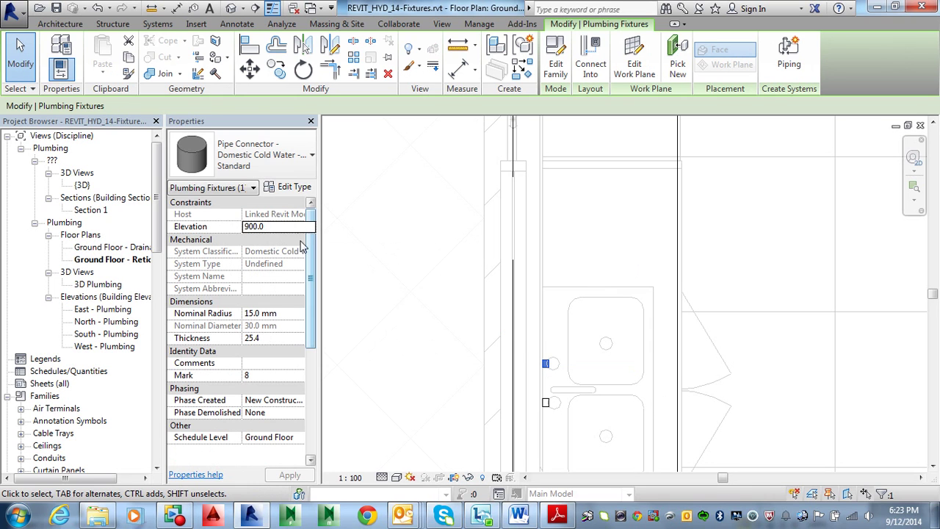
{"action": "left_click", "coordinate": [418, 272]}
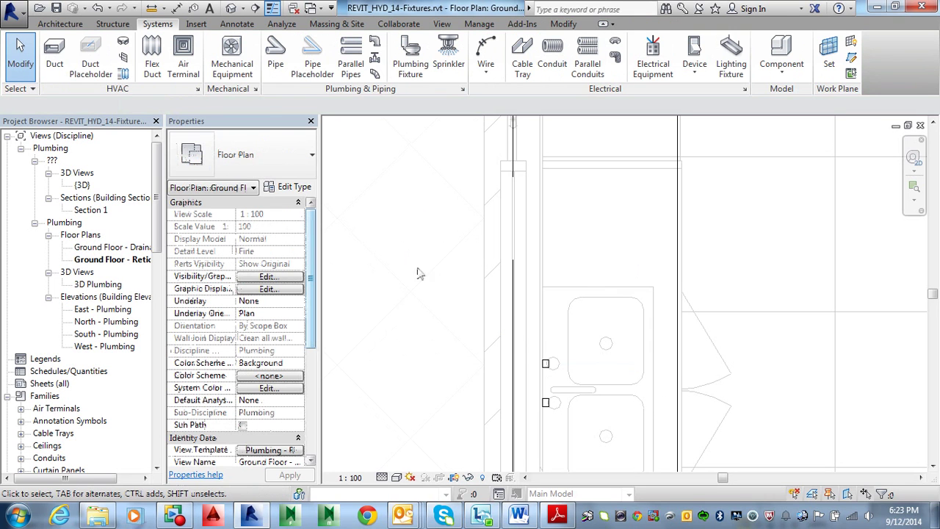
{"action": "left_click", "coordinate": [547, 405]}
{"action": "key", "text": "Escape"}
{"action": "key", "text": "alt"}
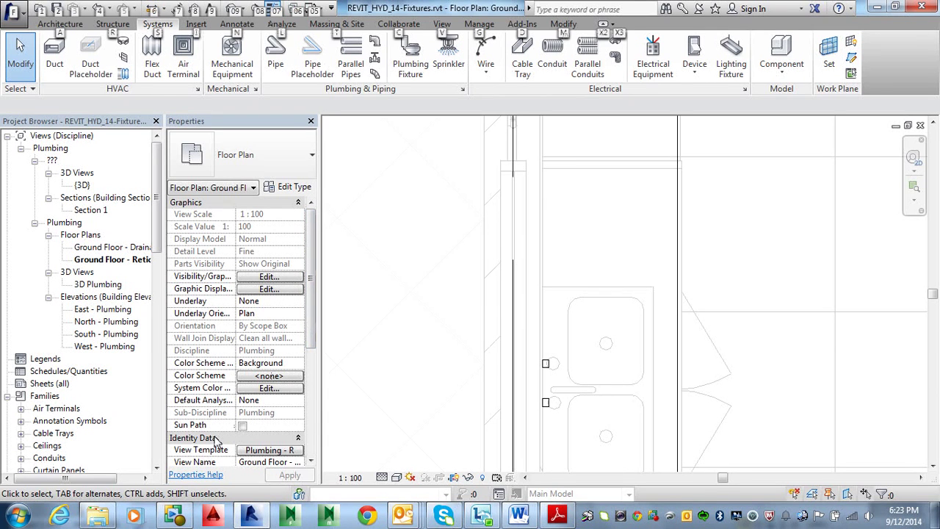
Set the nominal radius of the cold water connector at the sink's upper tap to 7.5 mm
{"action": "left_click", "coordinate": [547, 365]}
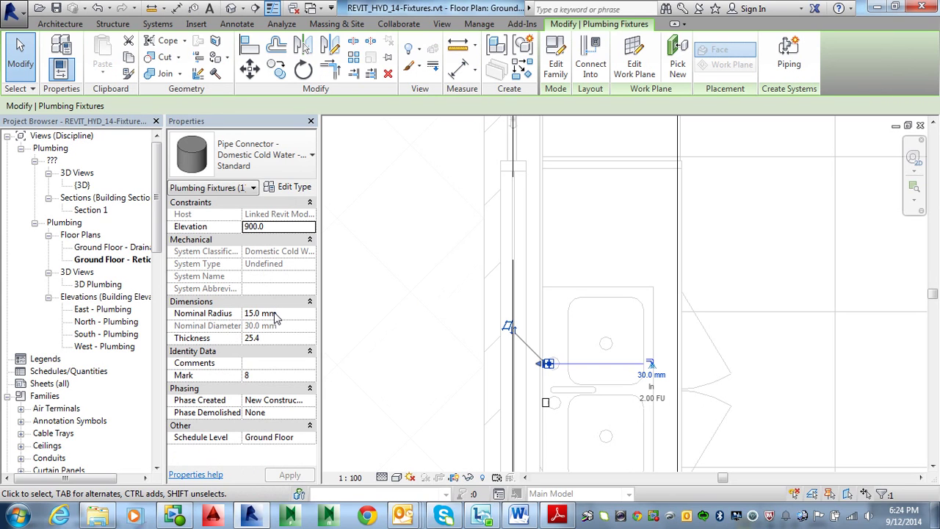
{"action": "left_click", "coordinate": [274, 314]}
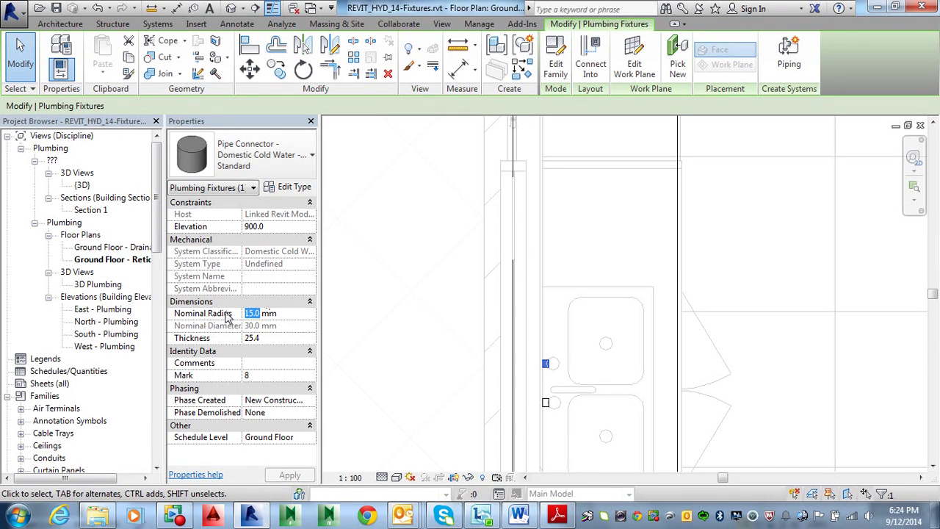
{"action": "type", "text": "7."}
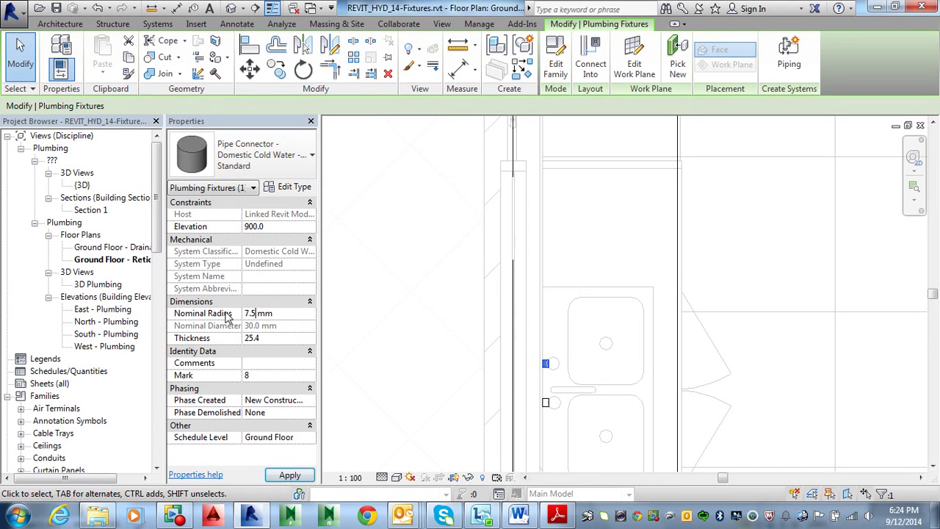
{"action": "left_click", "coordinate": [226, 314]}
{"action": "scroll", "coordinate": [559, 368], "scroll_direction": "up", "scroll_amount": 5}
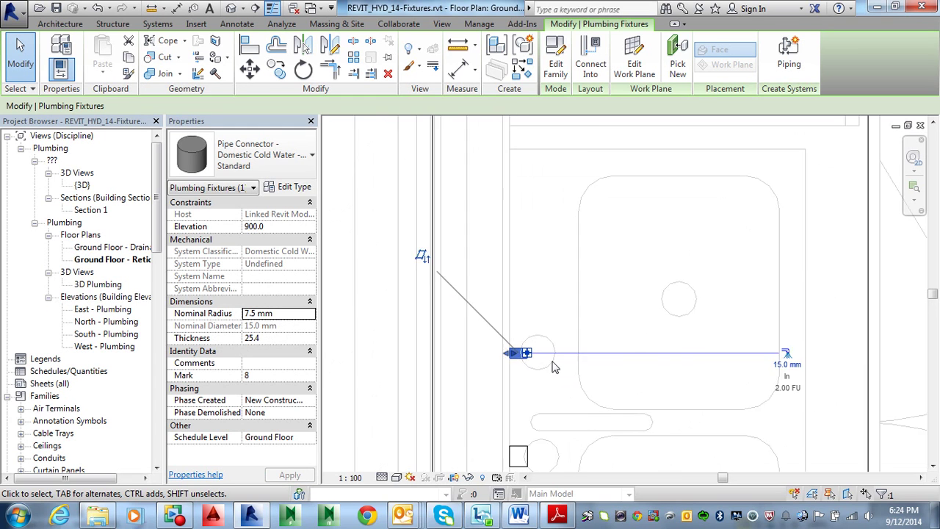
{"action": "key", "text": "Escape"}
Set the nominal radius of the hot water connector at the sink's lower tap to 7.5 mm
{"action": "middle_click_drag", "start_coordinate": [493, 464], "coordinate": [487, 242]}
{"action": "left_click", "coordinate": [470, 356]}
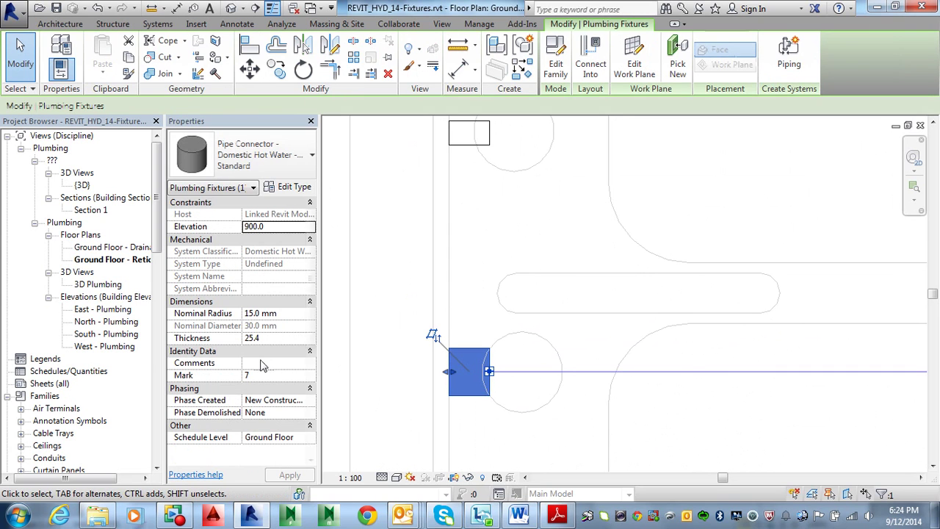
{"action": "left_click", "coordinate": [258, 316]}
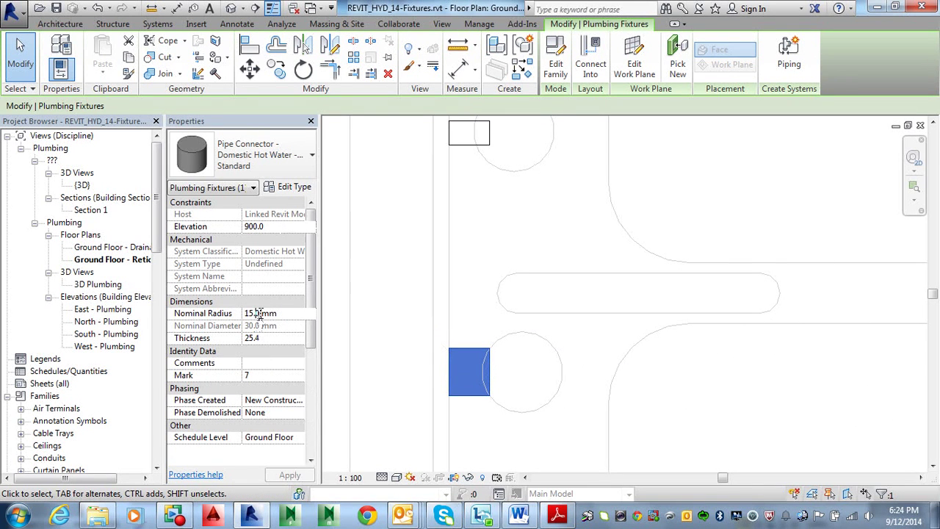
{"action": "type", "text": "7.5"}
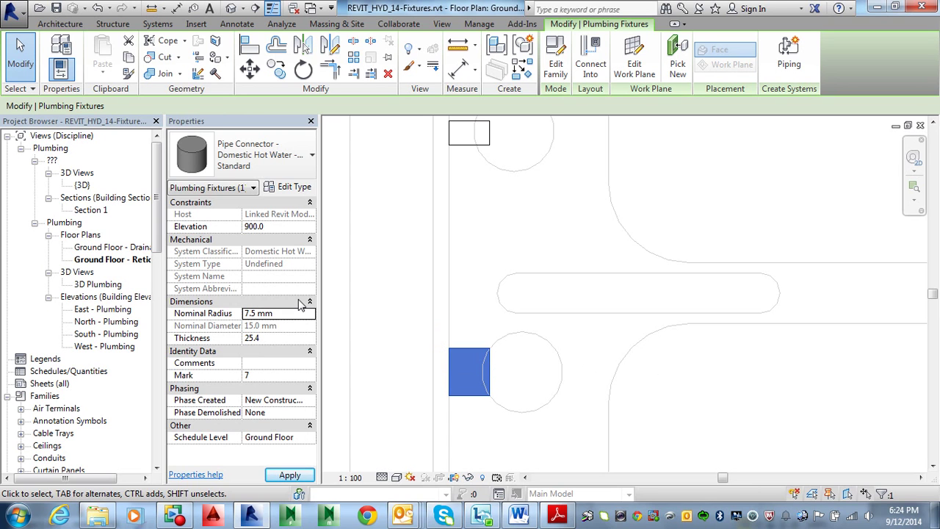
{"action": "key", "text": "Return"}
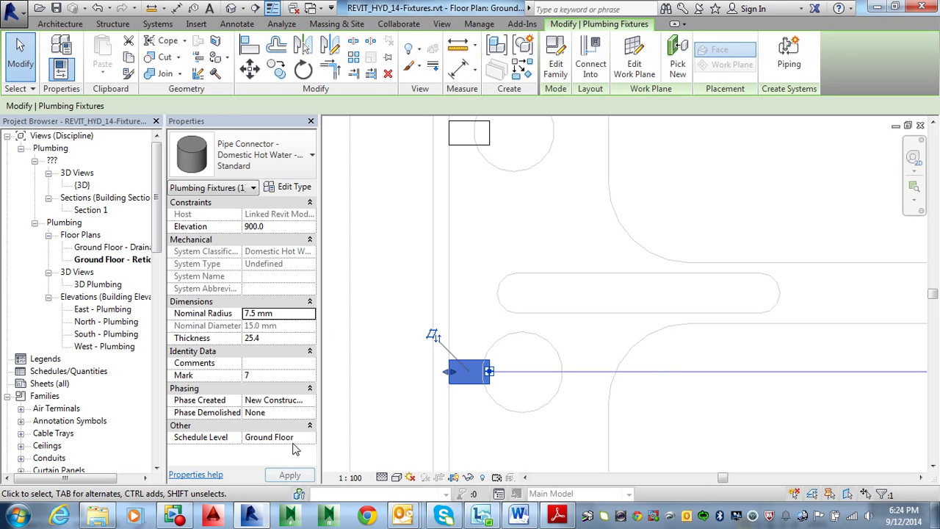
{"action": "left_click", "coordinate": [389, 373]}
{"action": "scroll", "coordinate": [463, 308], "scroll_direction": "down", "scroll_amount": 2}
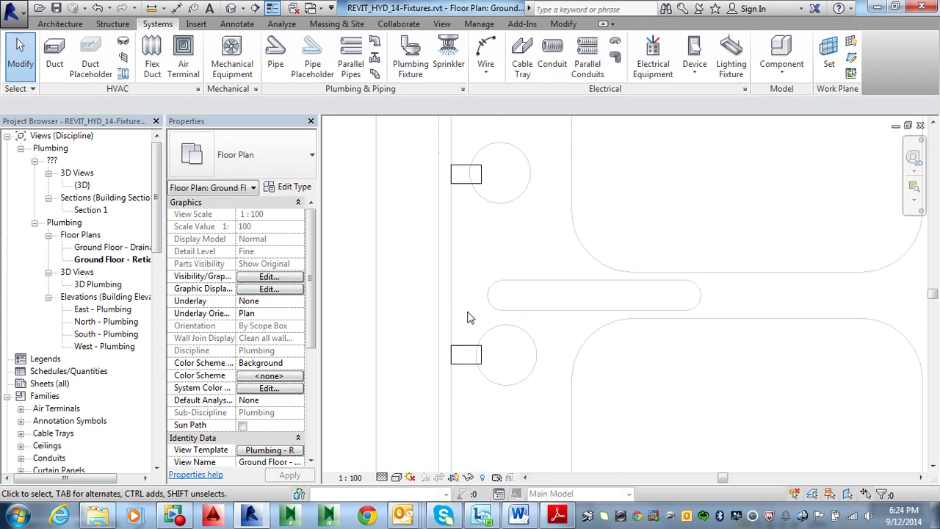
{"action": "scroll", "coordinate": [499, 288], "scroll_direction": "down", "scroll_amount": 5}
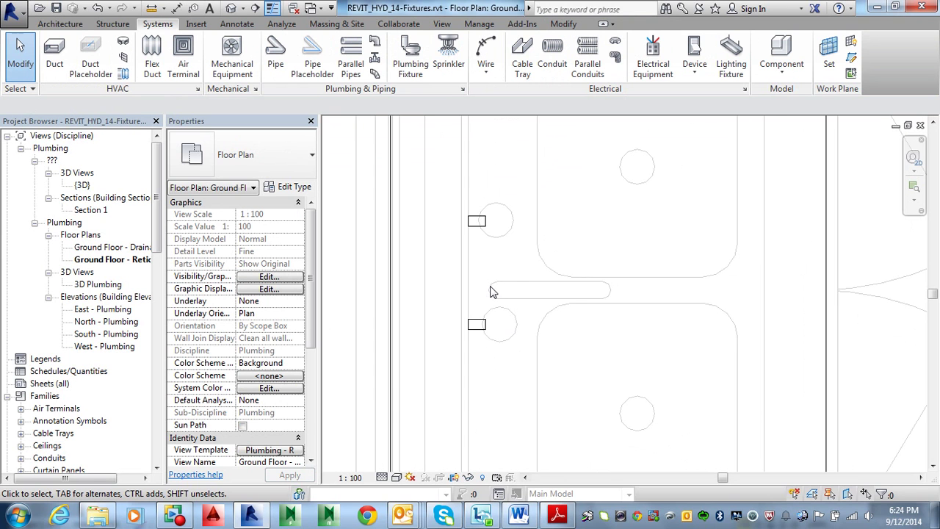
{"action": "middle_click_drag", "start_coordinate": [520, 289], "coordinate": [553, 268]}
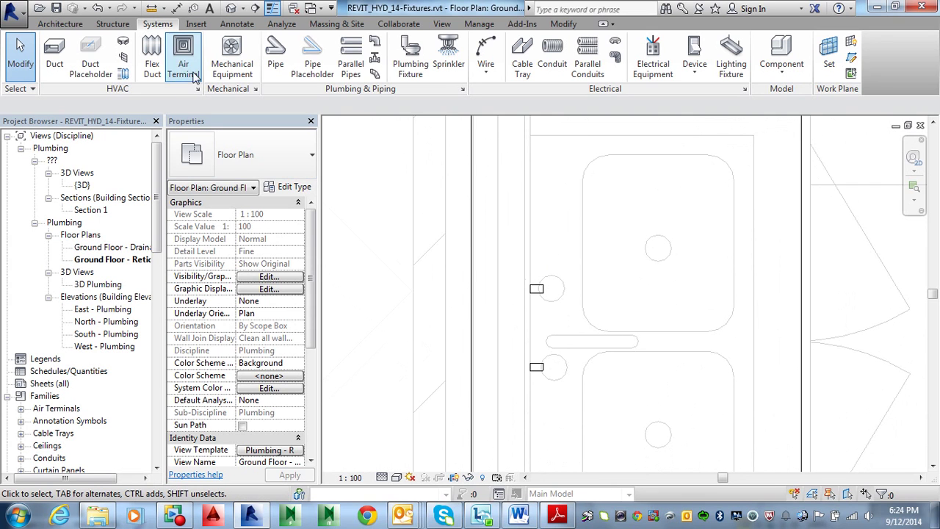
{"action": "left_click", "coordinate": [411, 62]}
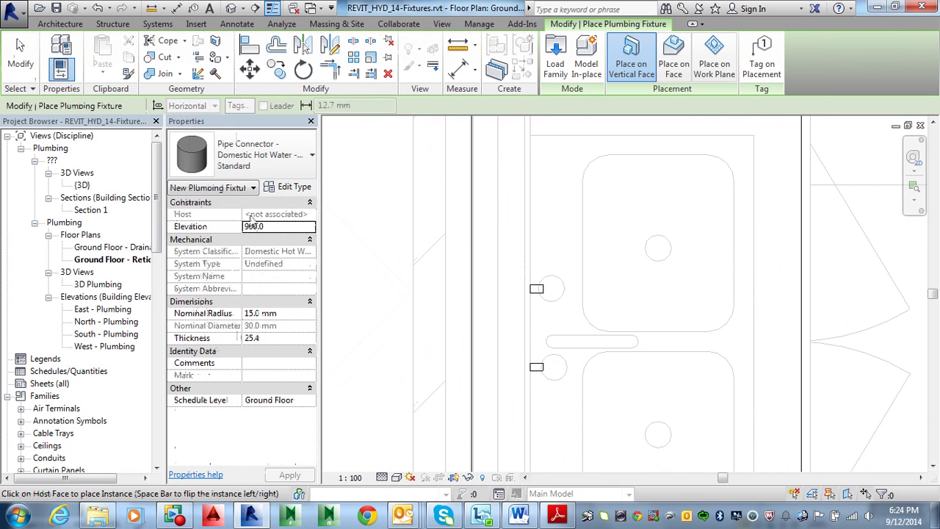
{"action": "left_click", "coordinate": [278, 165]}
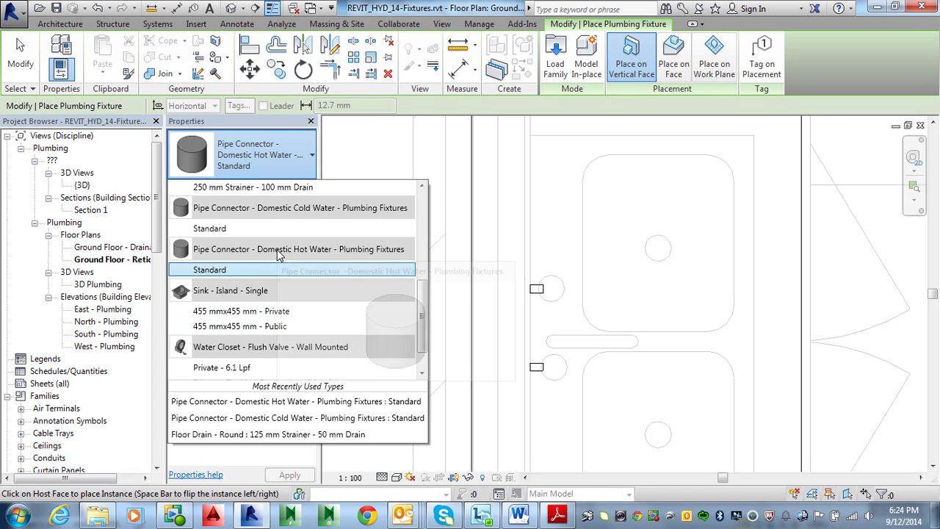
{"action": "key", "text": "Escape"}
{"action": "key", "text": "Escape"}
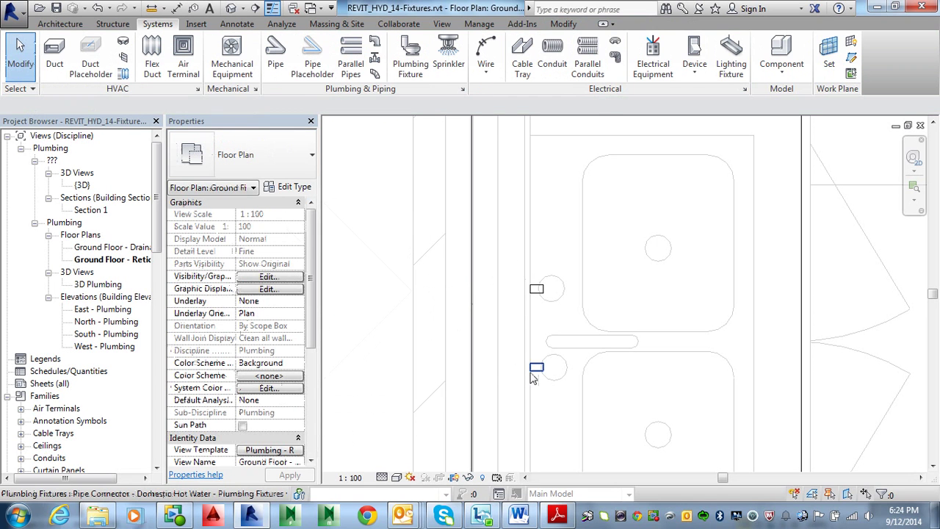
Copy the hot water connector from the sink's lower tap along the wall to the dishwasher space above the sink in plan
{"action": "left_click", "coordinate": [537, 368]}
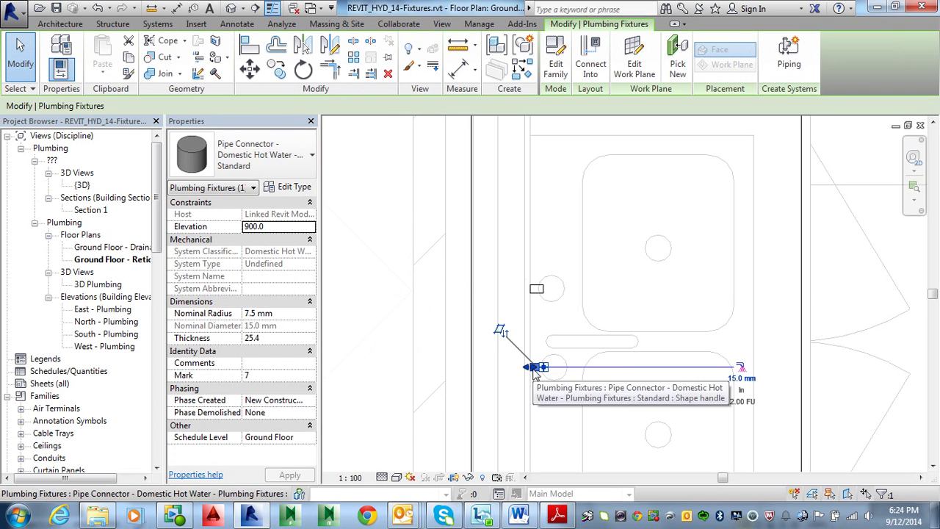
{"action": "left_click", "coordinate": [277, 70]}
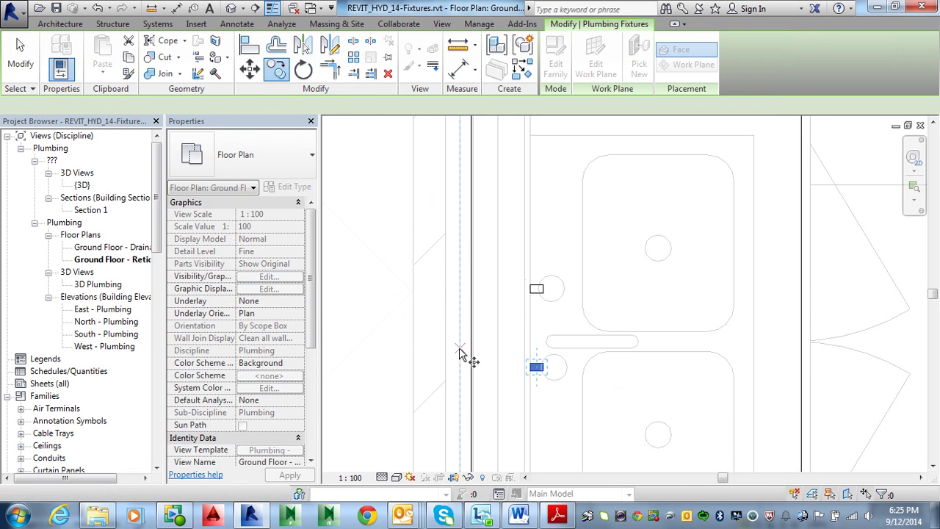
{"action": "left_click", "coordinate": [534, 368]}
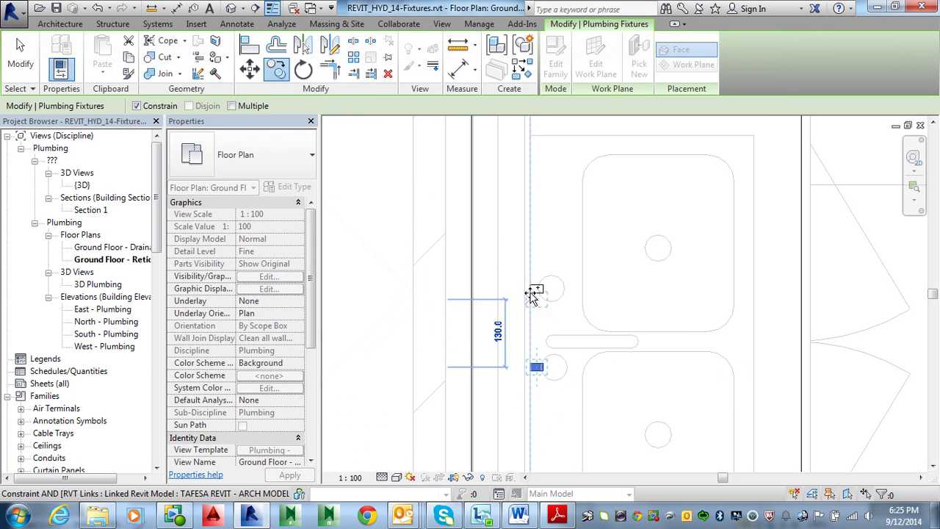
{"action": "middle_click_drag", "start_coordinate": [545, 234], "coordinate": [531, 520]}
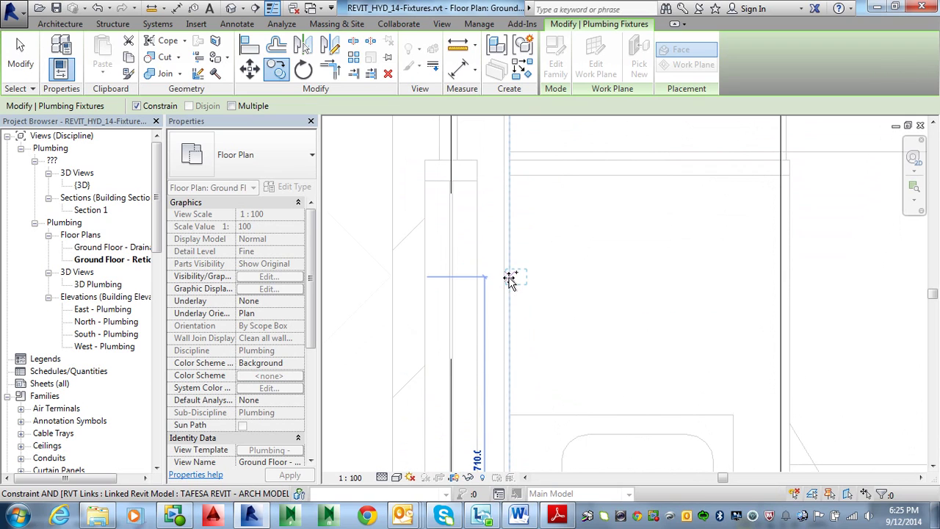
{"action": "middle_click_drag", "start_coordinate": [511, 279], "coordinate": [515, 199]}
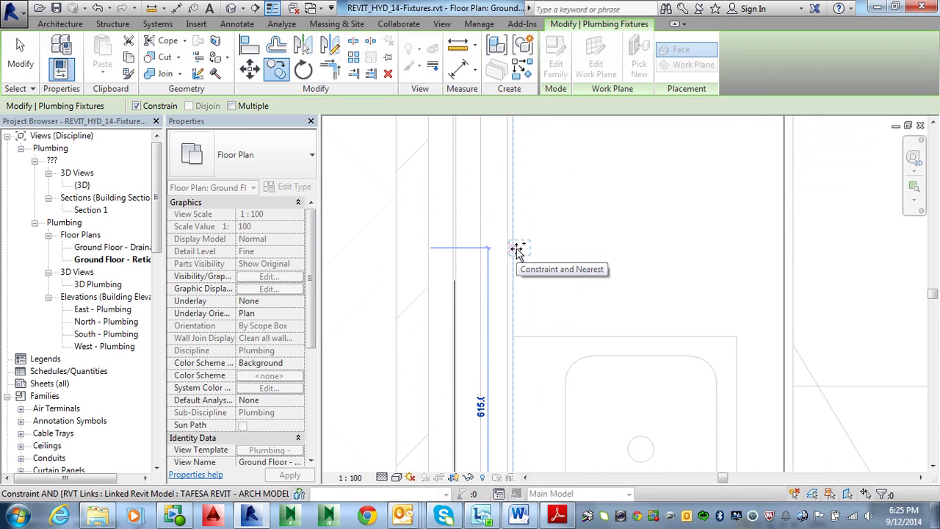
{"action": "middle_click_drag", "start_coordinate": [524, 235], "coordinate": [530, 376]}
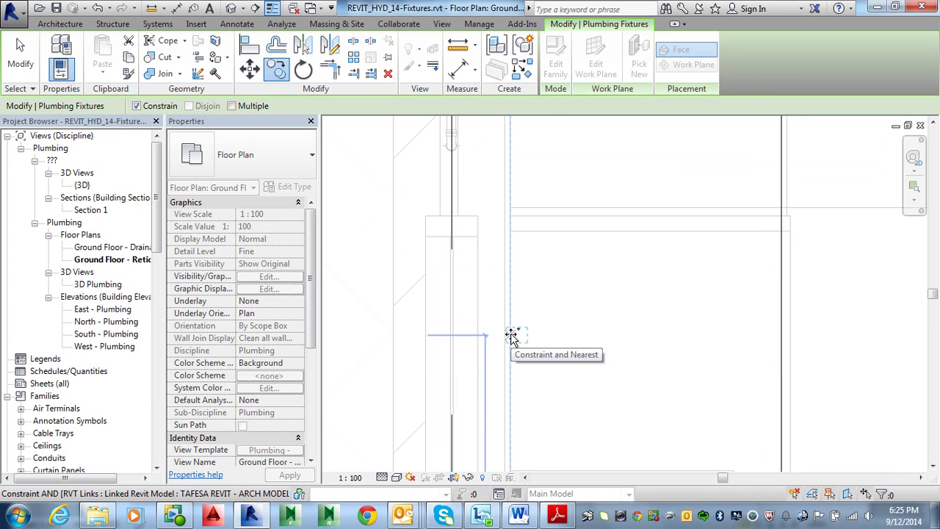
{"action": "left_click", "coordinate": [512, 335]}
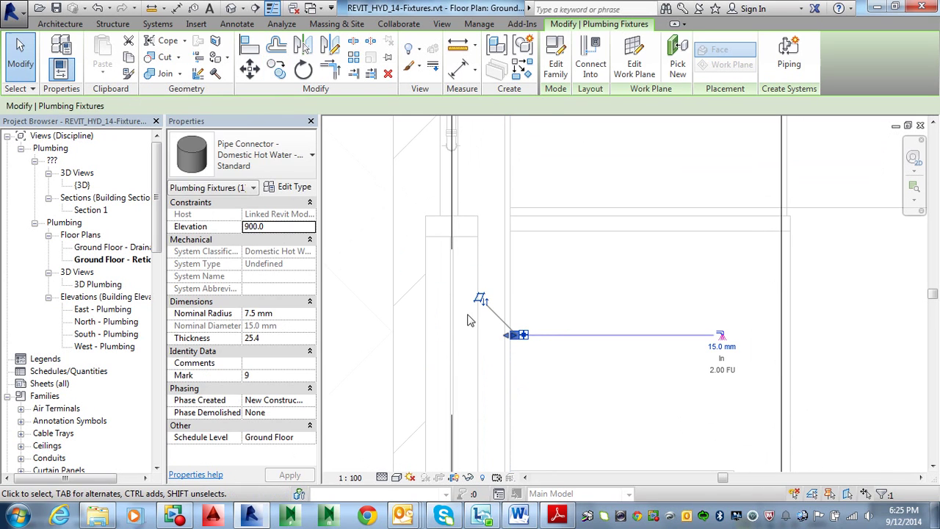
Set the elevation of the copied connector at the dishwasher space to 500 mm
{"action": "left_click", "coordinate": [273, 225]}
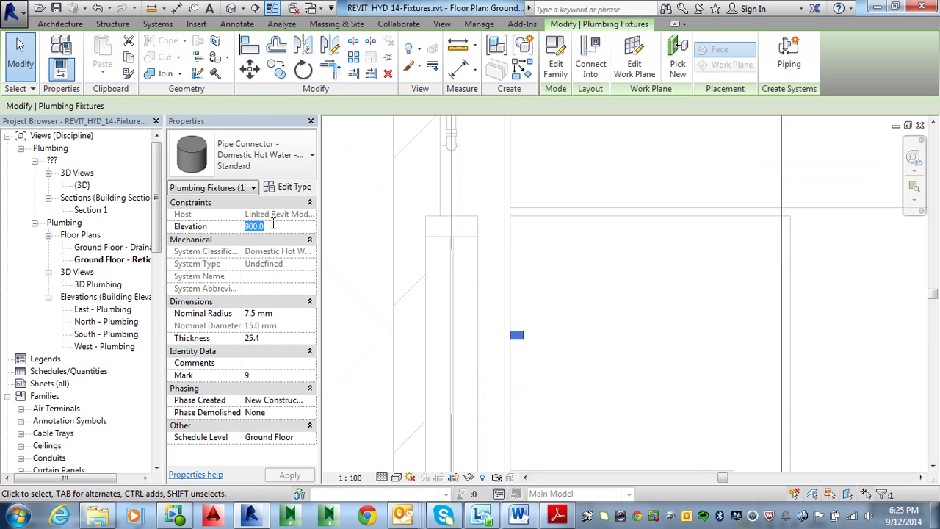
{"action": "type", "text": "500.0"}
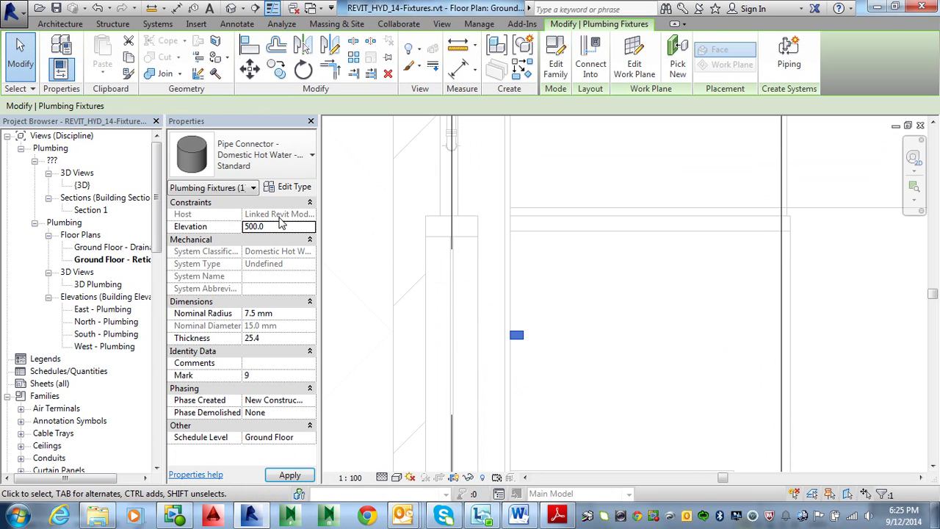
{"action": "left_click", "coordinate": [676, 312]}
{"action": "scroll", "coordinate": [679, 305], "scroll_direction": "down", "scroll_amount": 2}
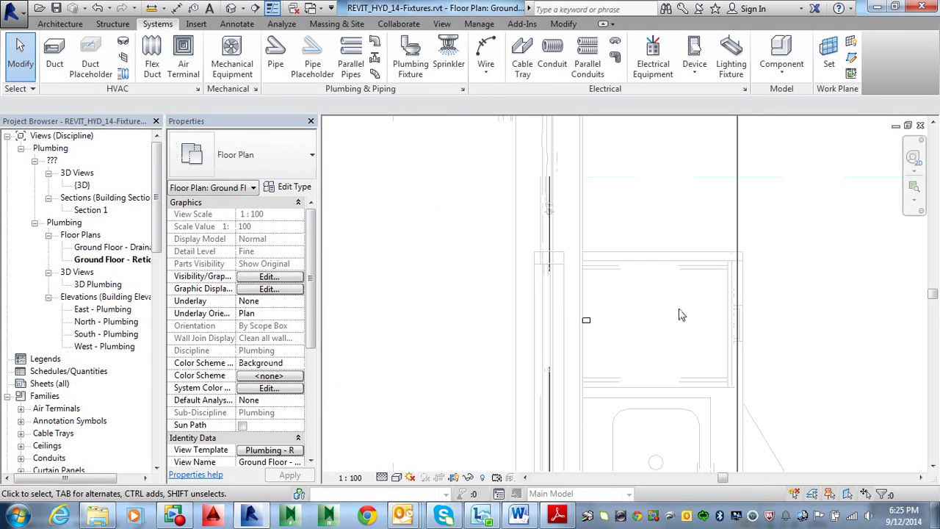
{"action": "middle_click_drag", "start_coordinate": [678, 308], "coordinate": [592, 199]}
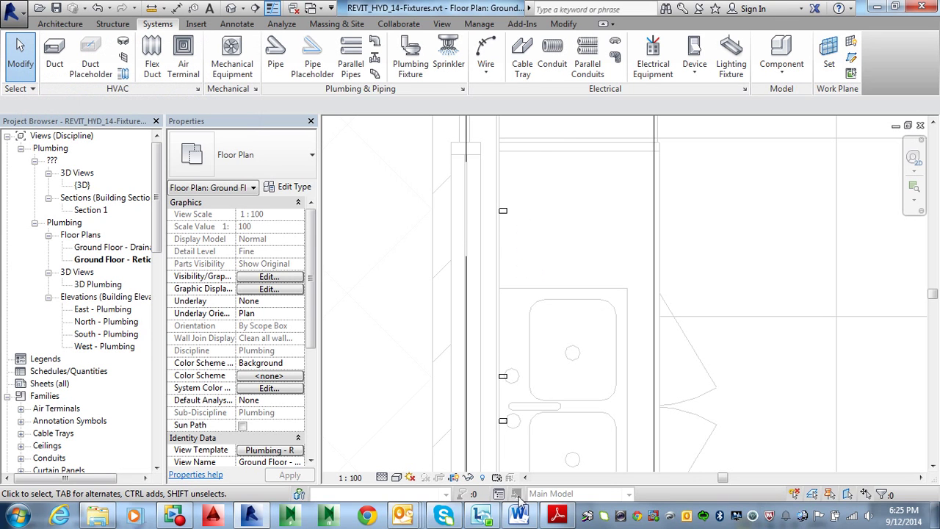
Switch to the H-04.pdf drawing in Adobe Reader and examine the pipe notes for the bathrooms and laundry
{"action": "left_click", "coordinate": [557, 516]}
{"action": "scroll", "coordinate": [713, 334], "scroll_direction": "down", "scroll_amount": 2}
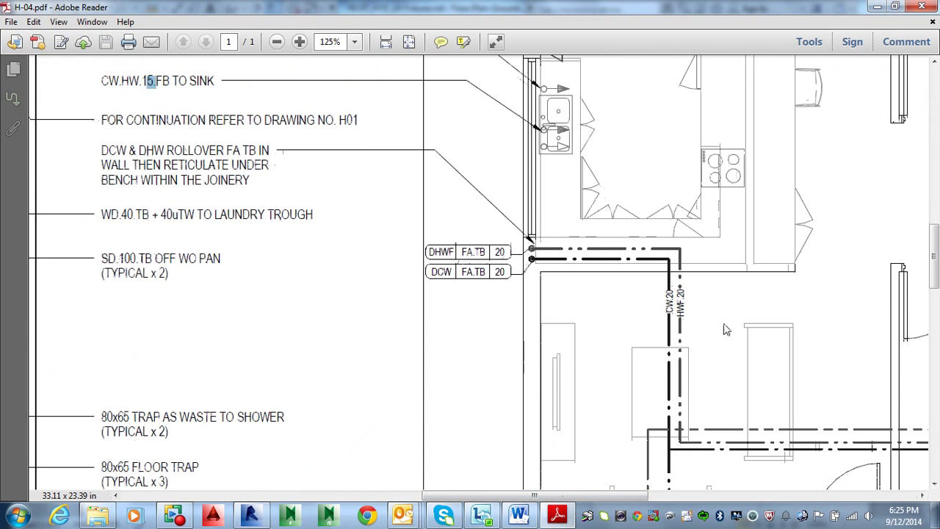
{"action": "scroll", "coordinate": [725, 329], "scroll_direction": "down", "scroll_amount": 3, "text": "ctrl"}
{"action": "scroll", "coordinate": [727, 324], "scroll_direction": "down", "scroll_amount": 2, "text": "ctrl"}
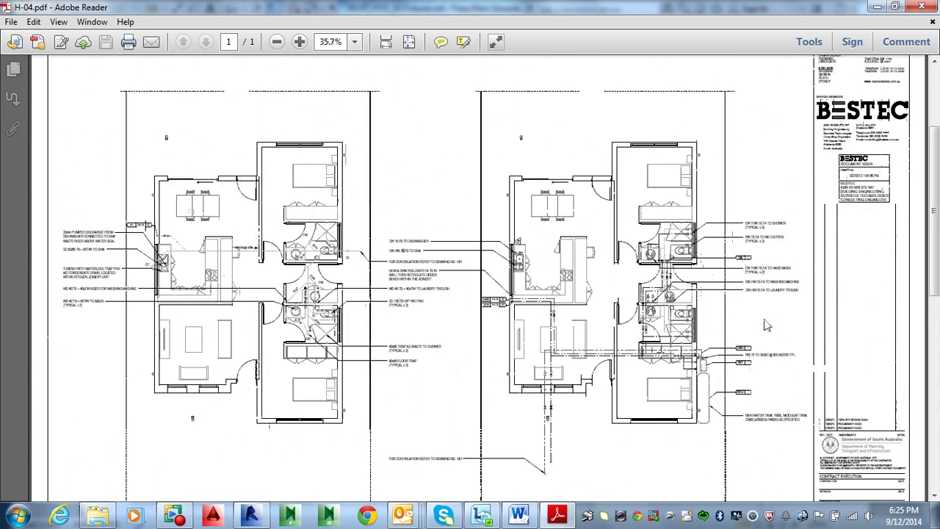
{"action": "scroll", "coordinate": [718, 299], "scroll_direction": "up", "scroll_amount": 2, "text": "ctrl"}
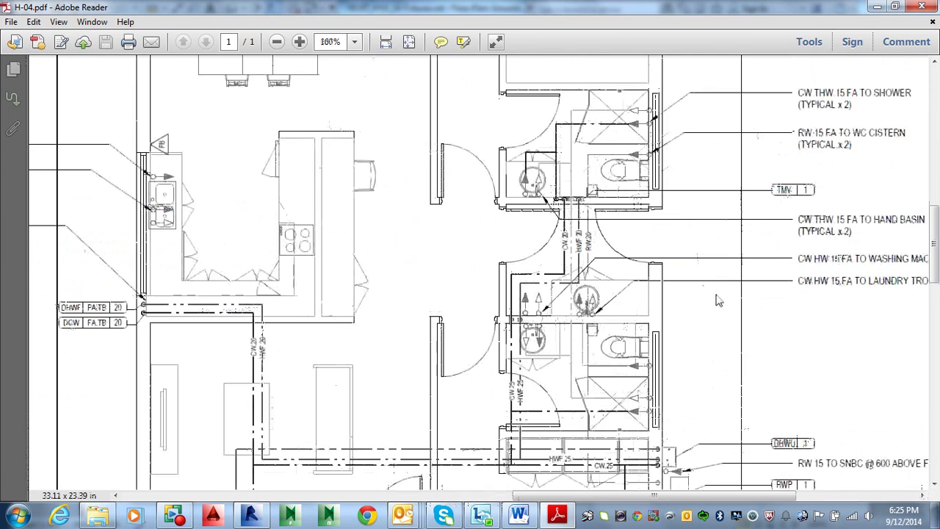